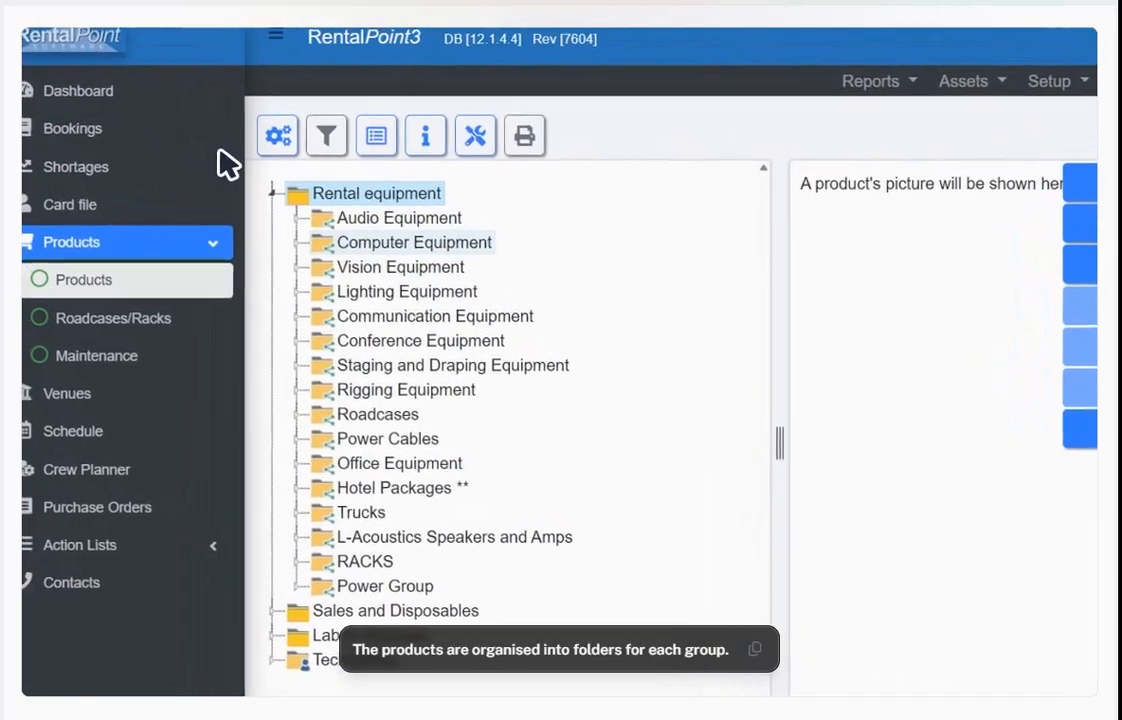
Look at the properties of the Computer Equipment folder and the Lighting Equipment folder
click(368, 243)
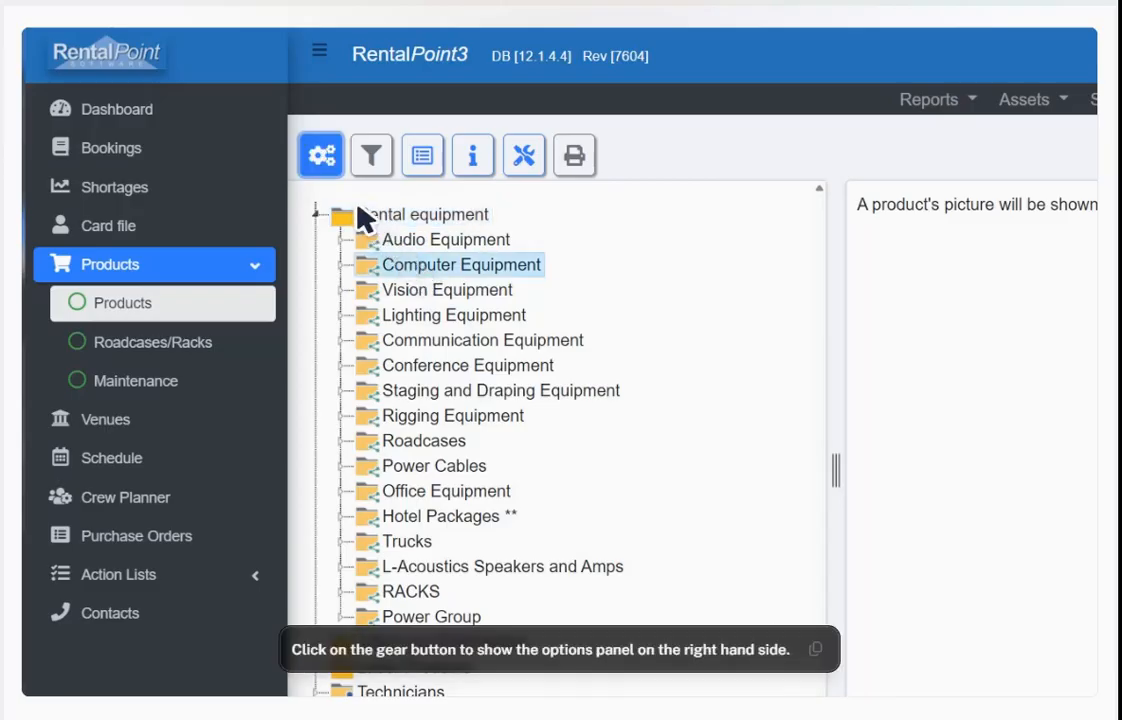
click(318, 160)
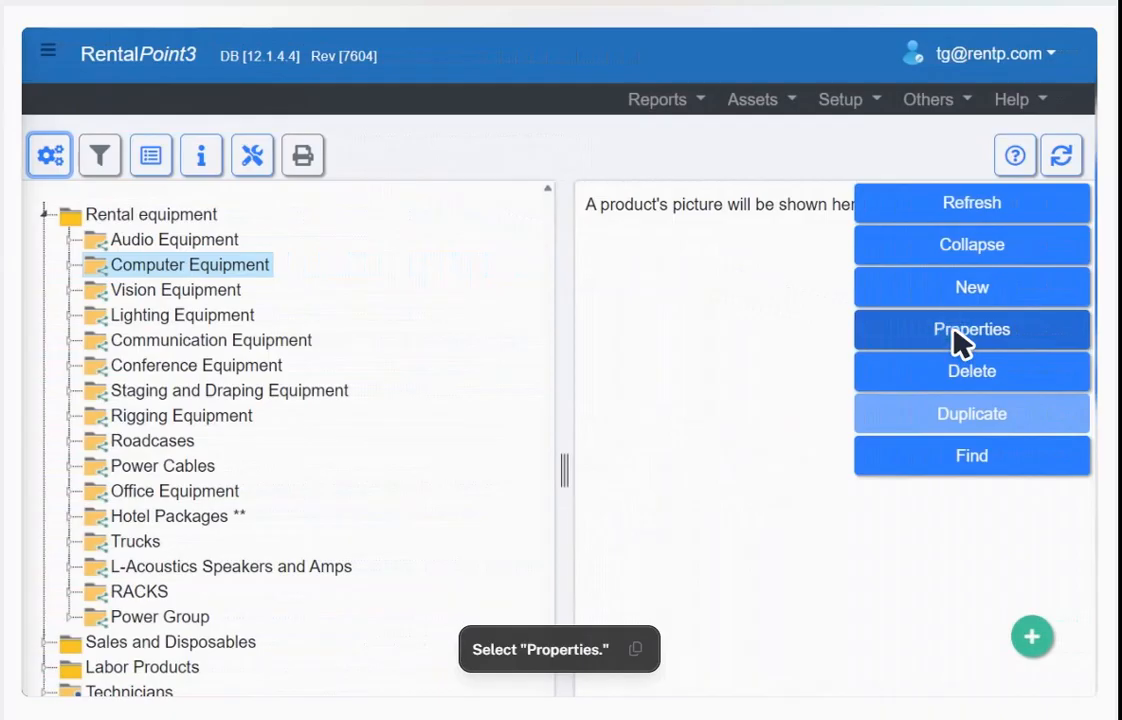
click(953, 336)
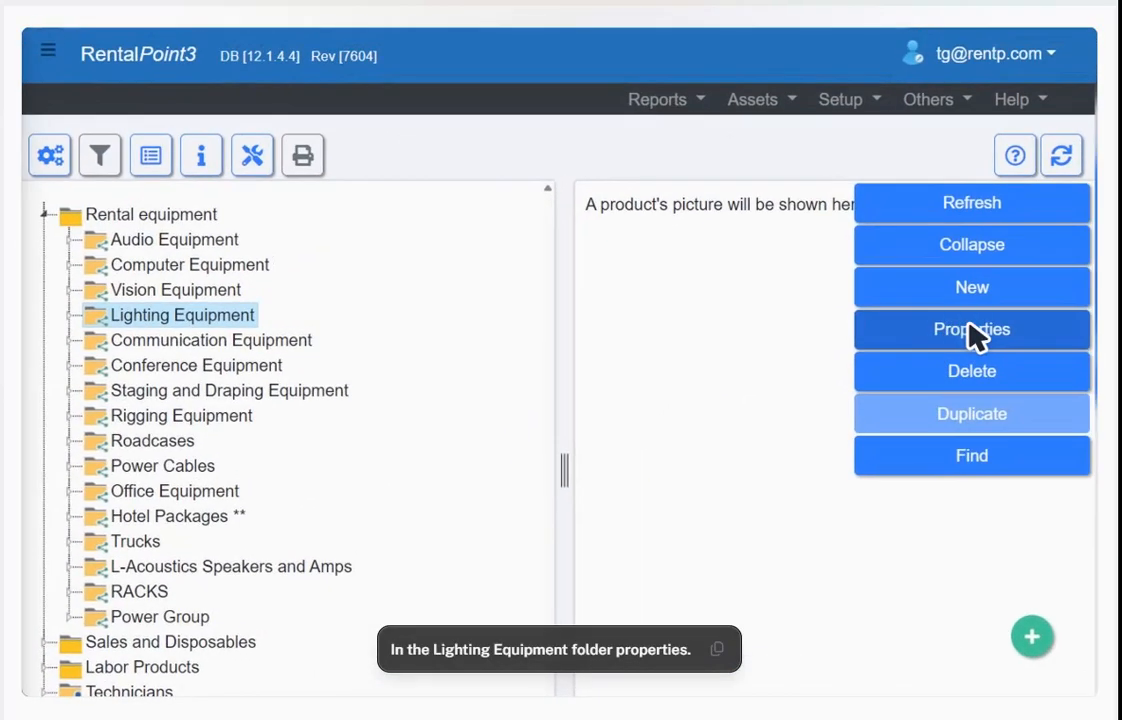
click(971, 329)
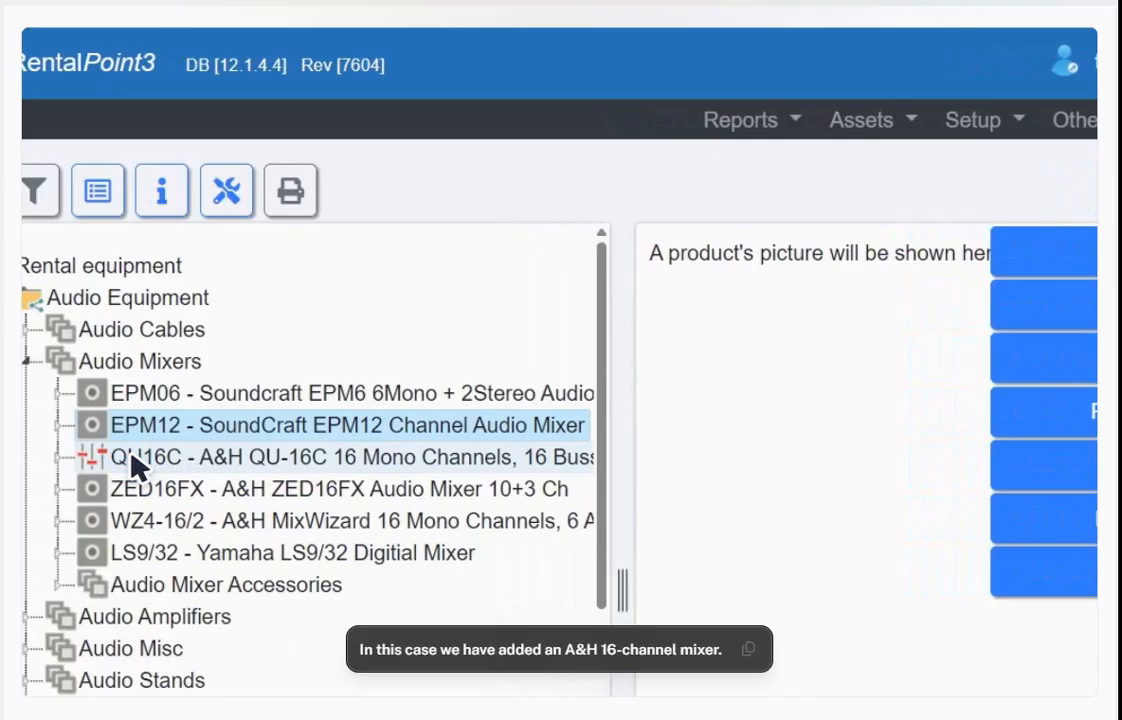
Start a new product record in the Audio Mixers folder, choosing Product as the record type
click(133, 458)
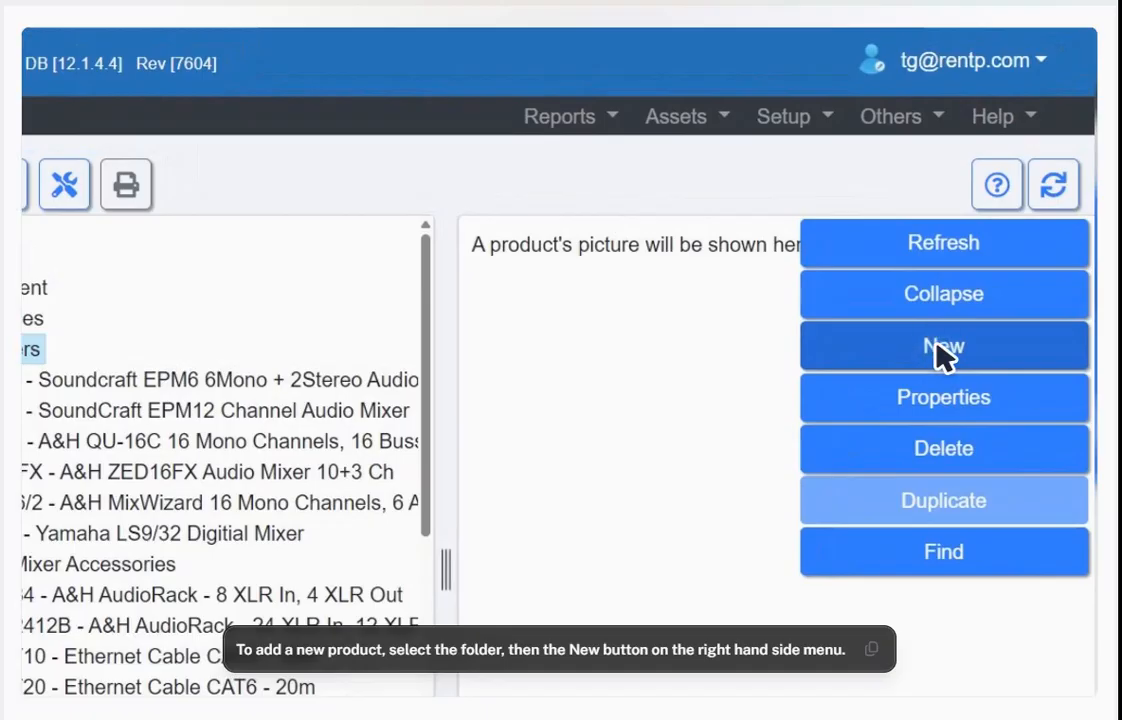
click(941, 347)
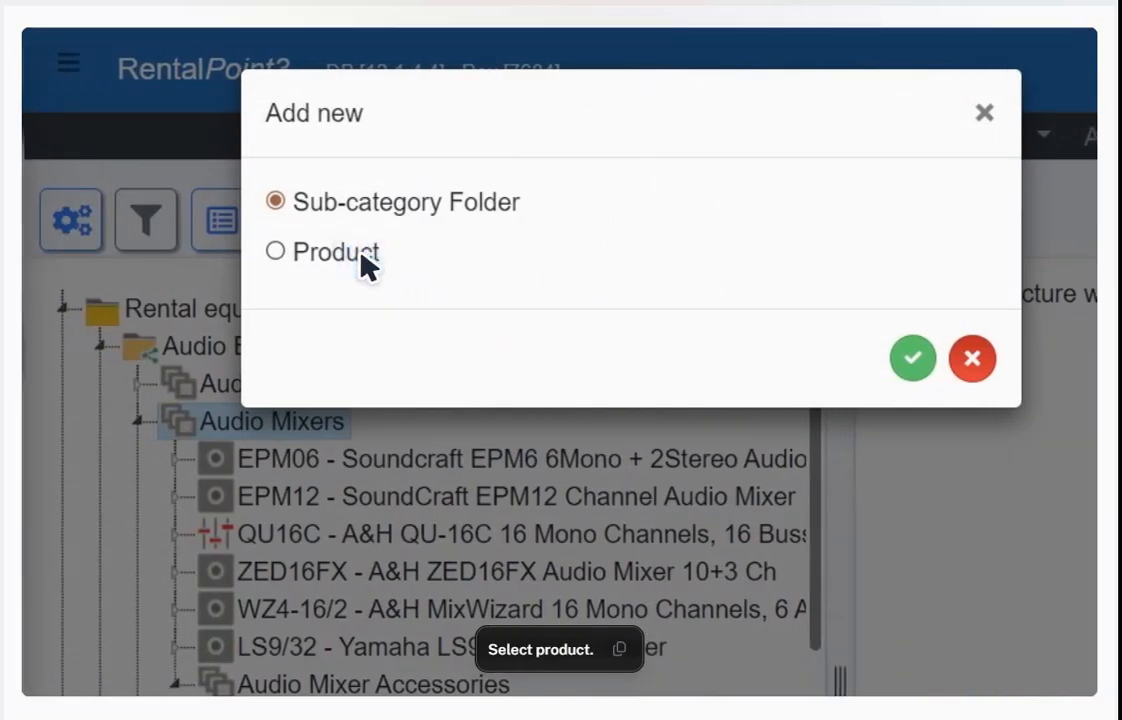
click(361, 255)
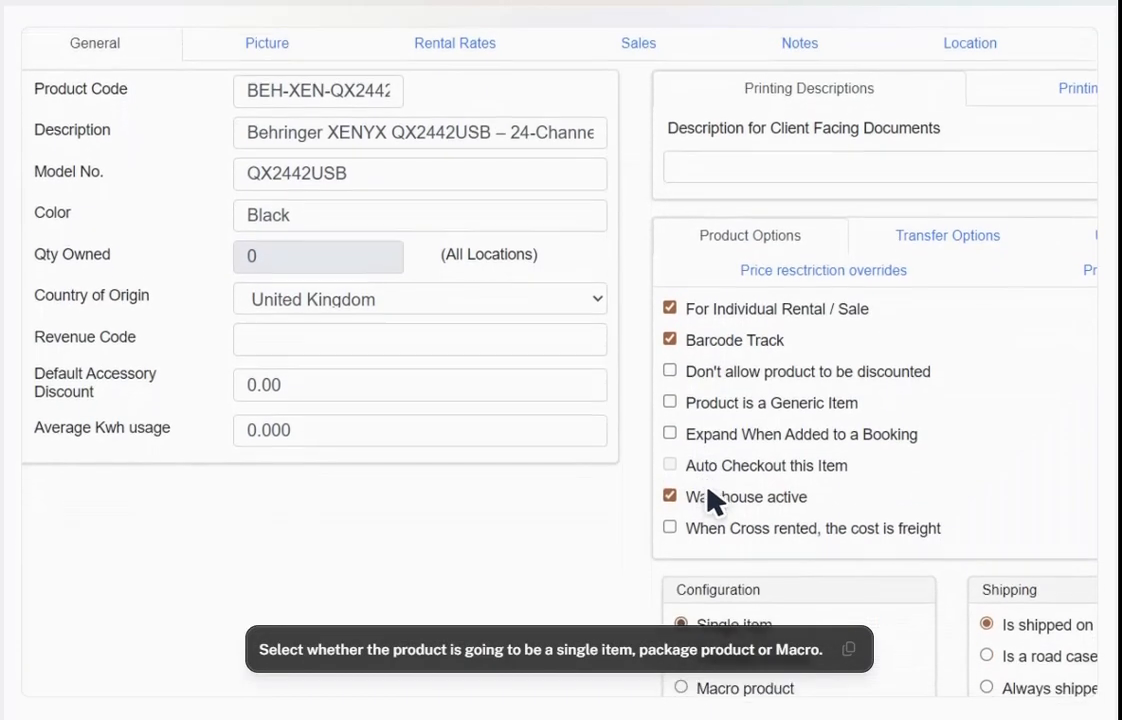
Fill in the product's general details: code BEH-XEN-QX2442, model QX2442USB, color Black, origin United Kingdom, configured as a single item shipped on its own
click(725, 521)
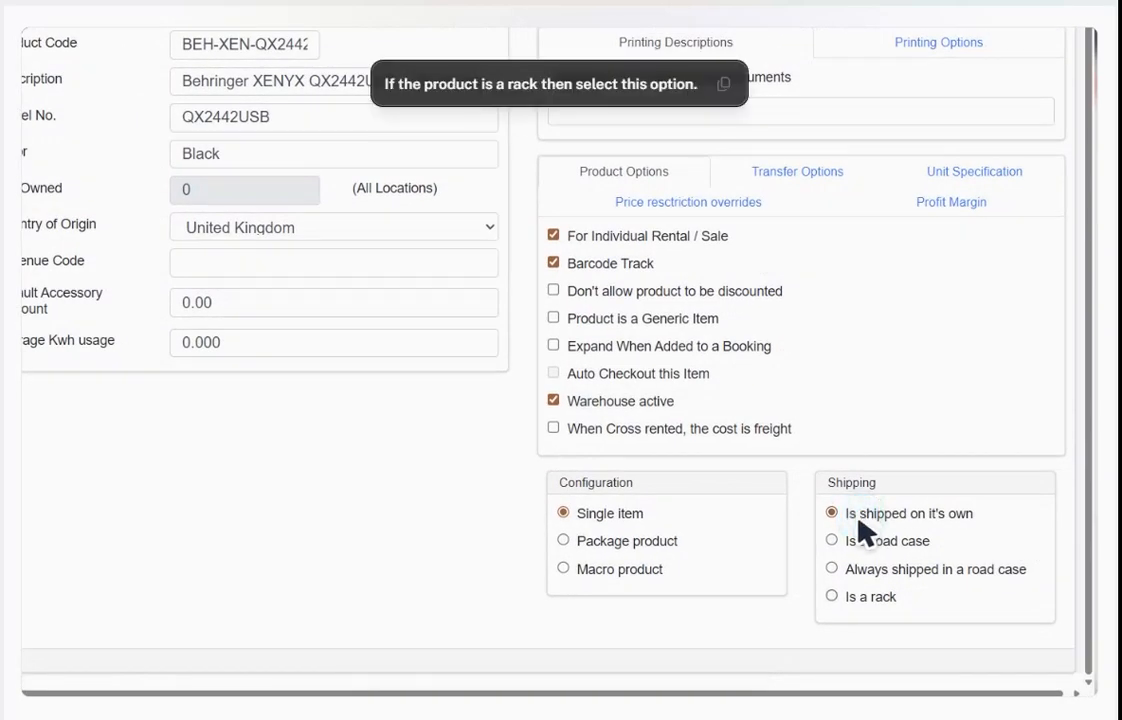
click(827, 597)
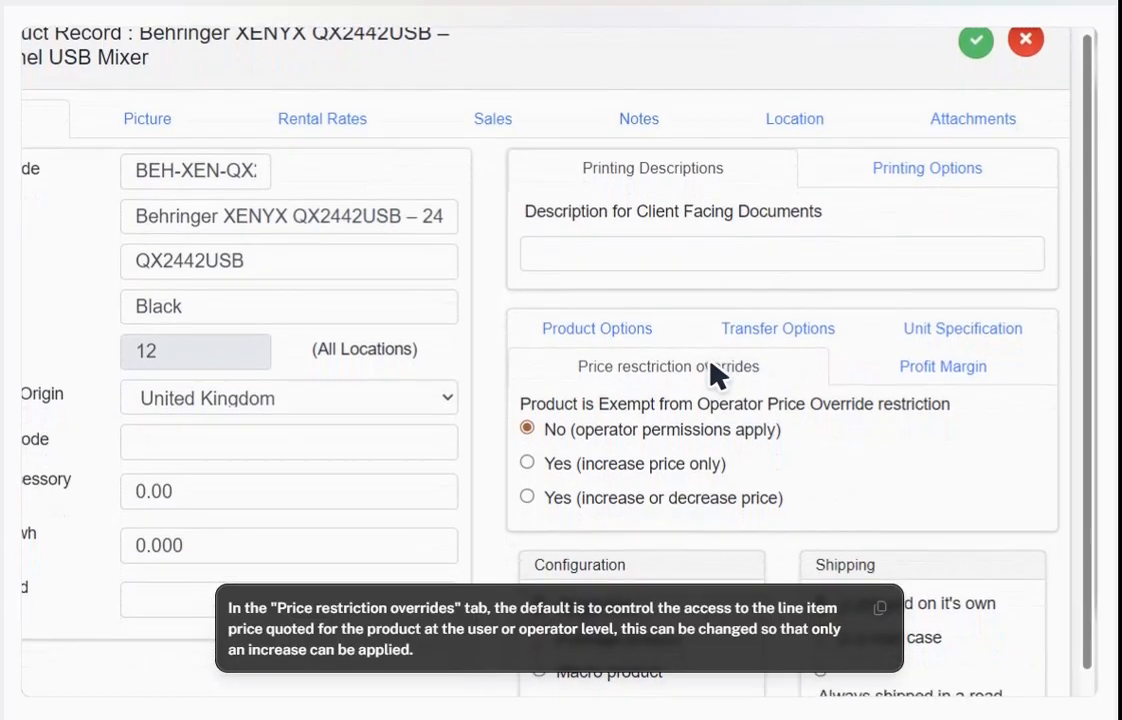
Review the mixer's price restriction overrides, profit margin and printing options
click(711, 364)
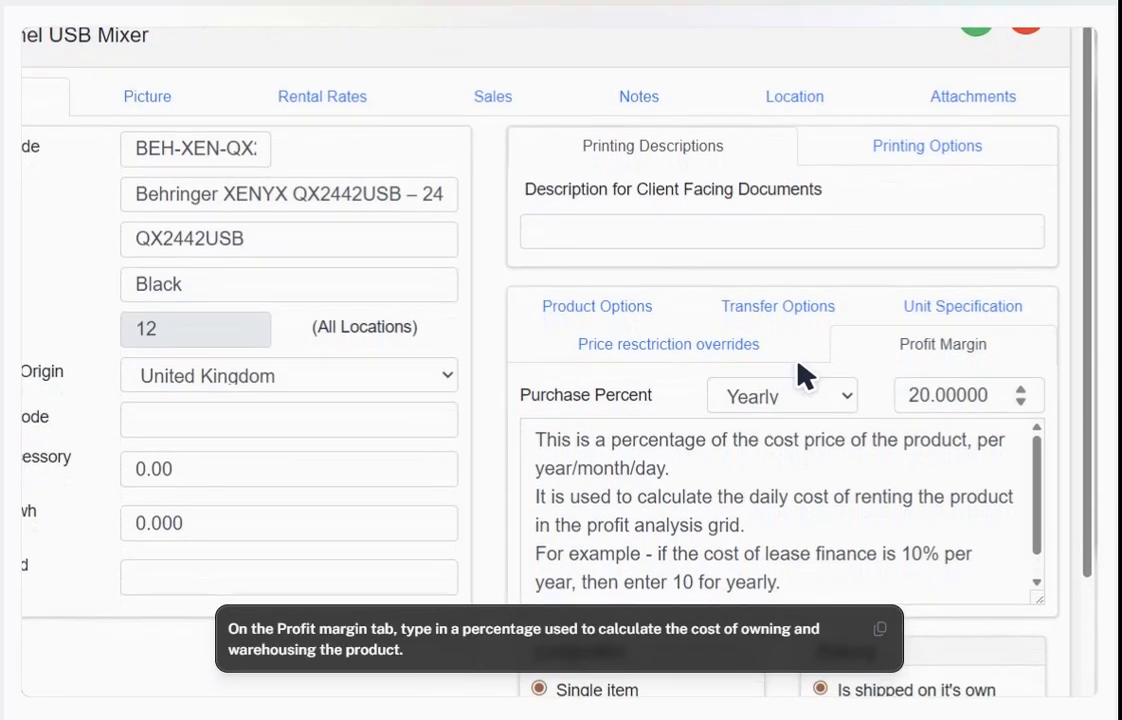
click(911, 364)
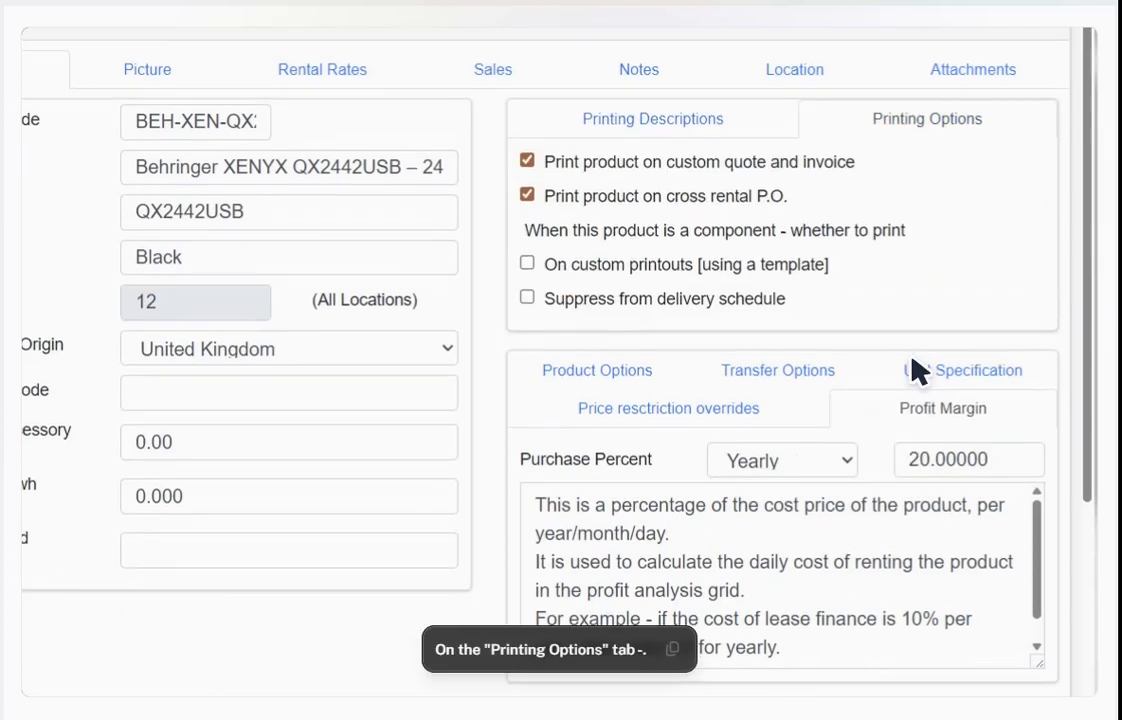
scroll(912, 343, up, 1)
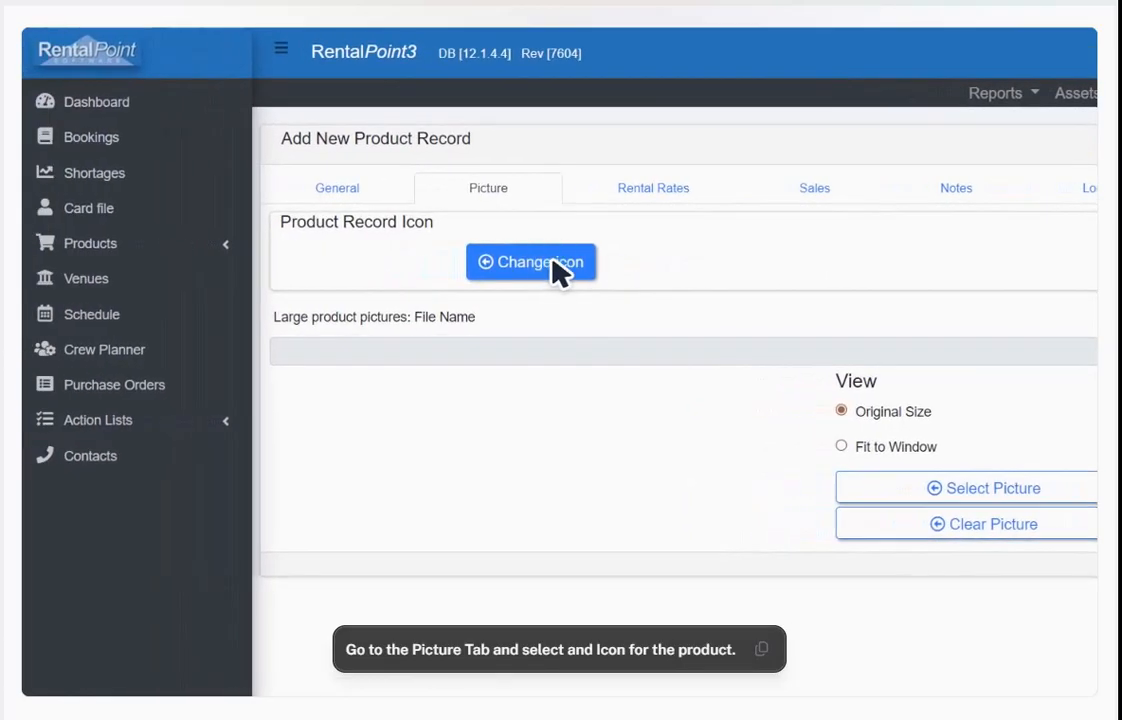
Assign the mixer icon with the blue dot to the product record and select BE-QX2442USB-1_1.png as its picture
click(552, 263)
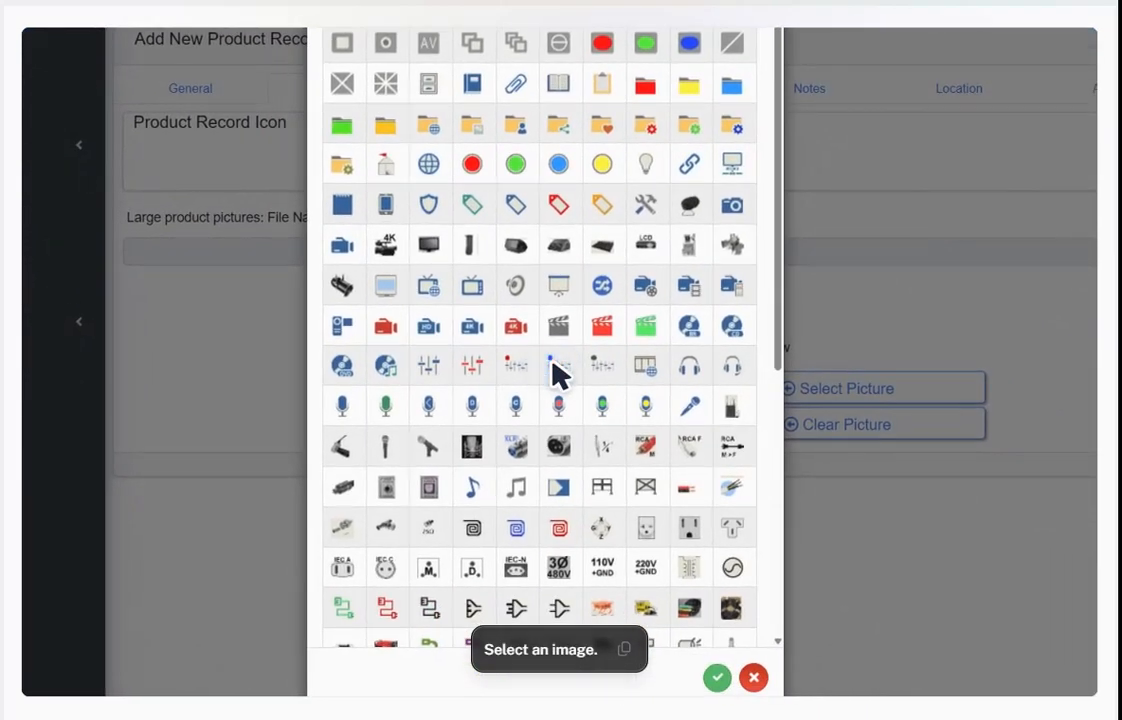
double_click(553, 366)
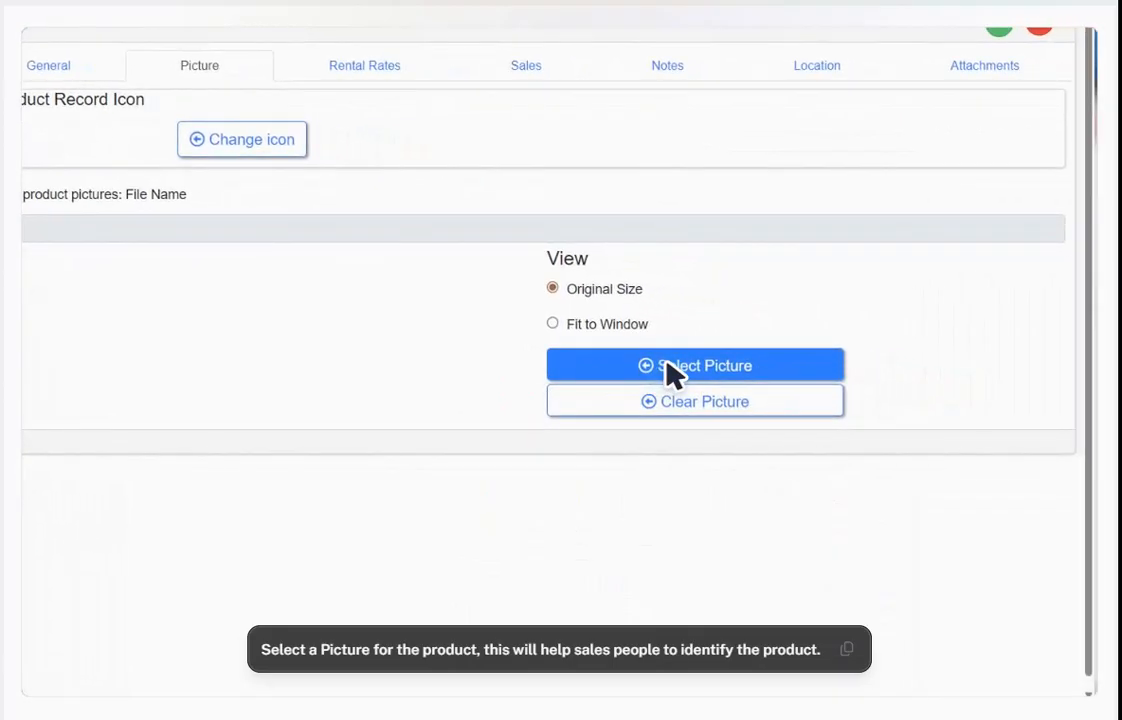
click(672, 374)
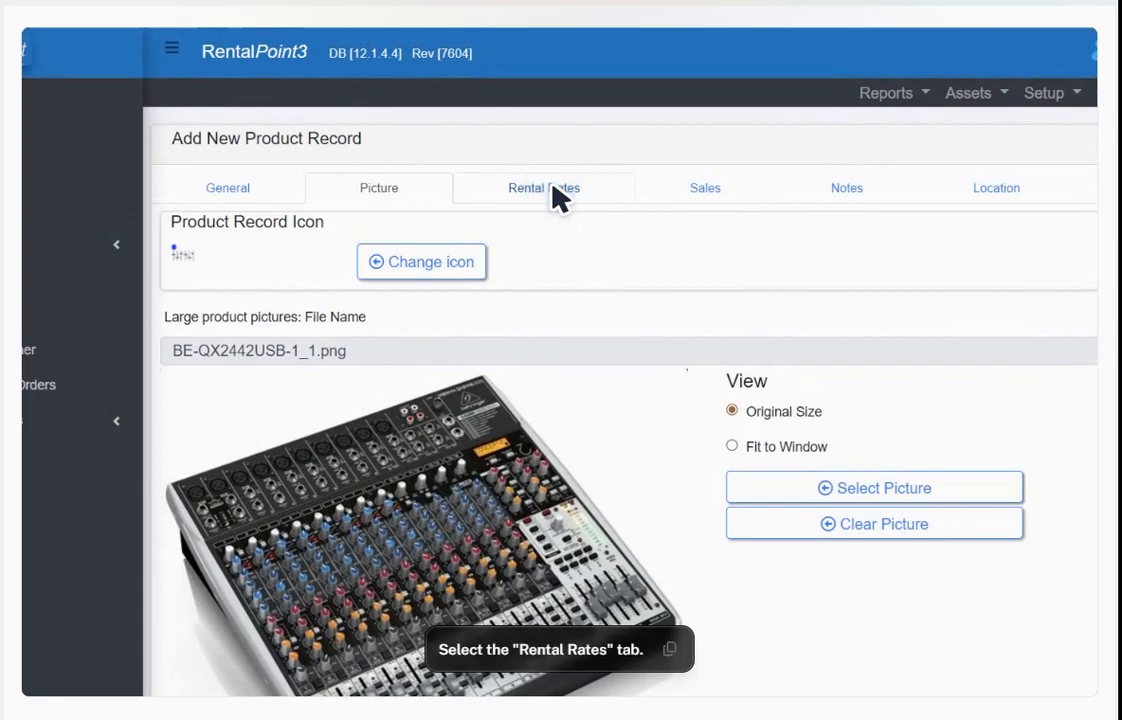
Set first-day rates of 120 standard, 150 hotel and 110 corporate, with minimum rentals of 100, 120 and 100 and replacement values of 625
click(553, 188)
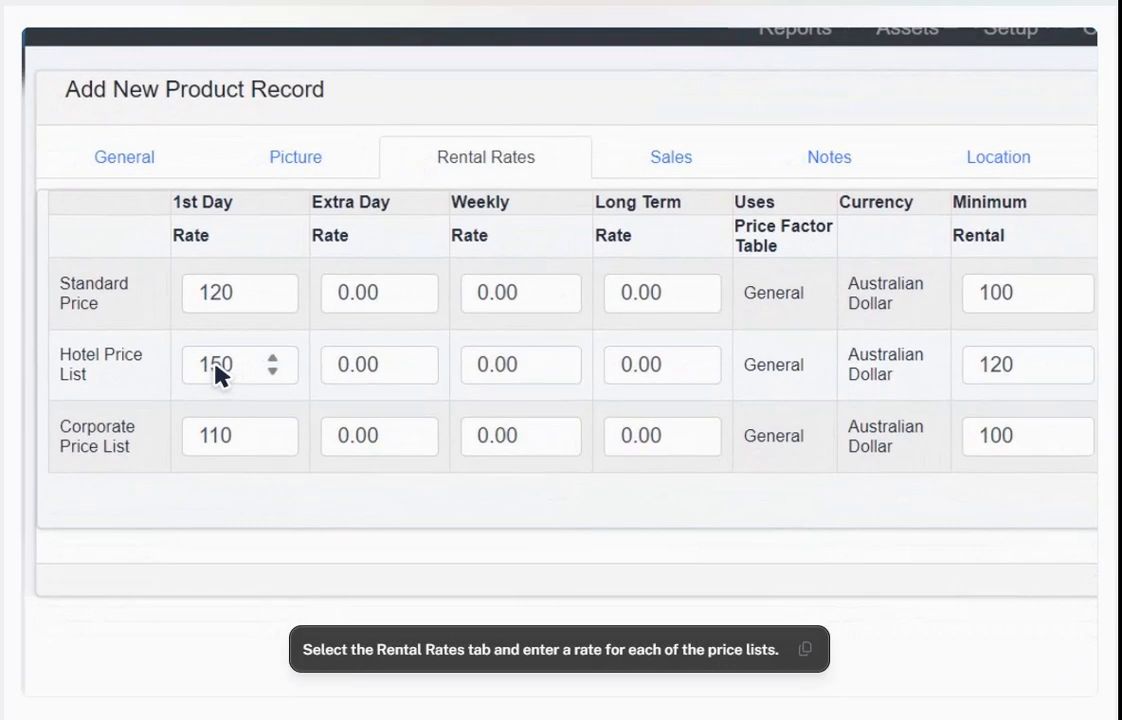
click(178, 386)
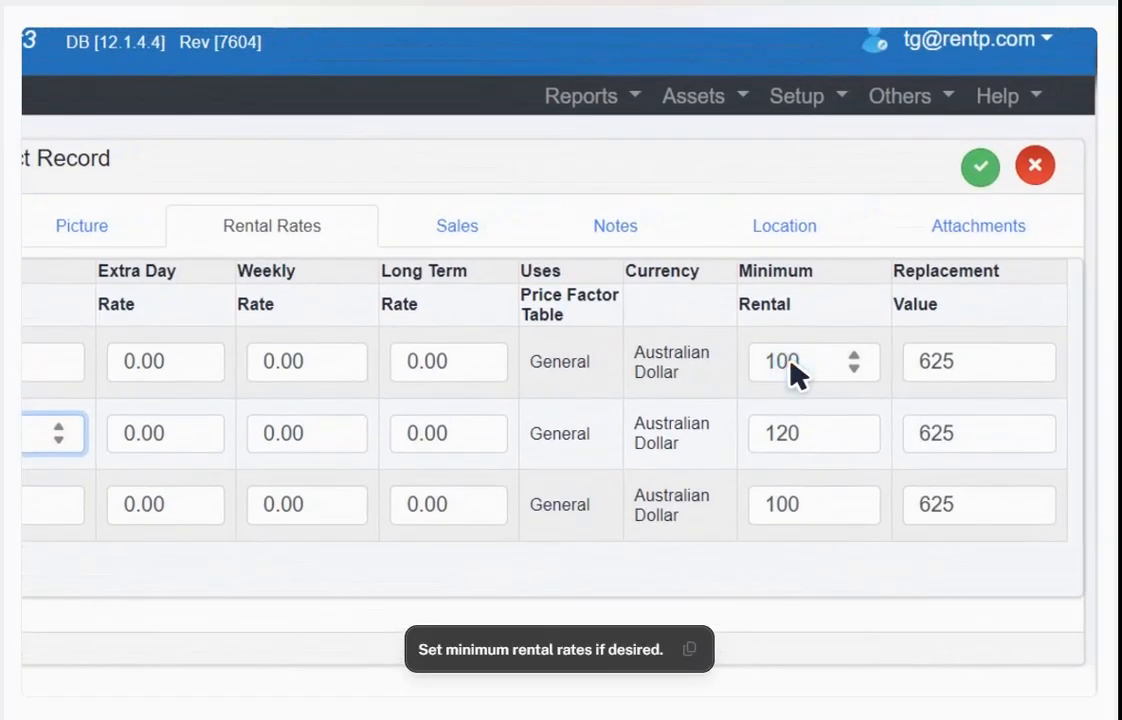
click(792, 365)
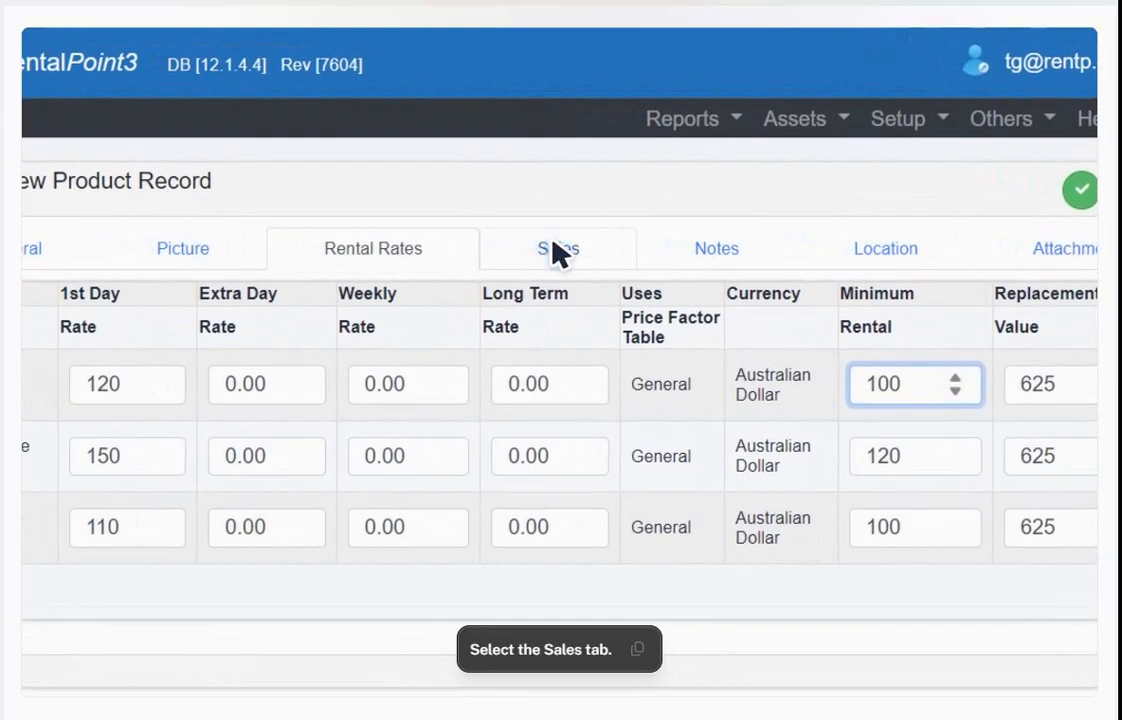
Add the Behringer XENYX QX2442USB description as product notes and enter the questions to ask customers renting it
click(556, 252)
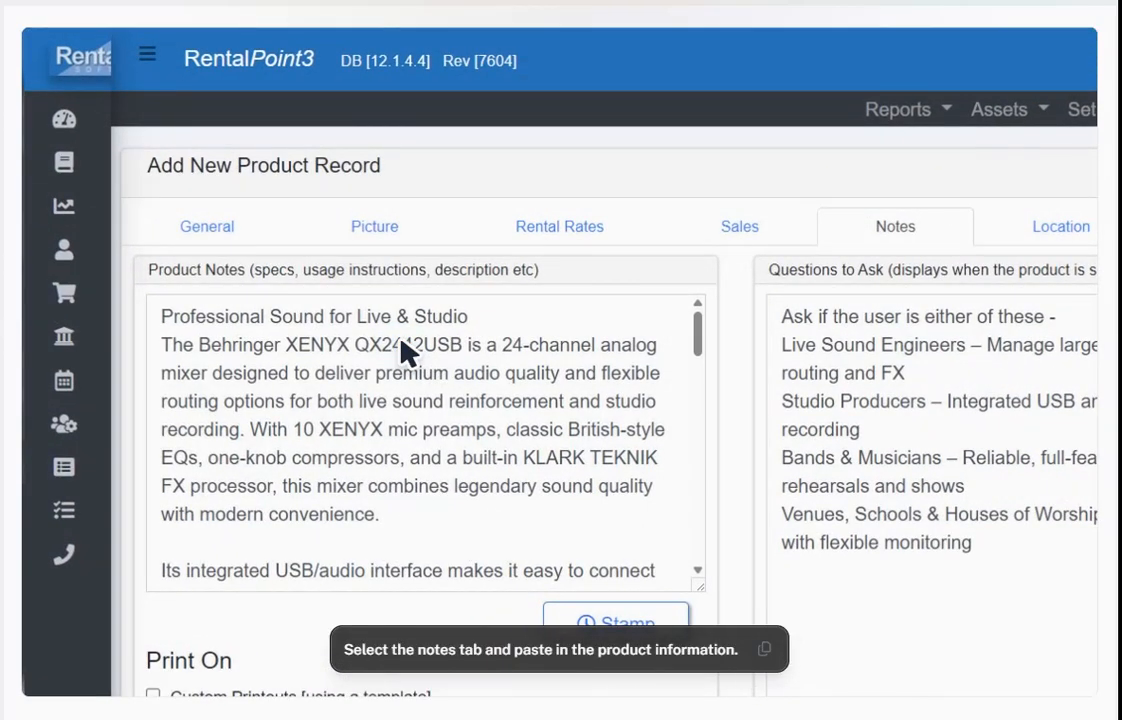
click(402, 346)
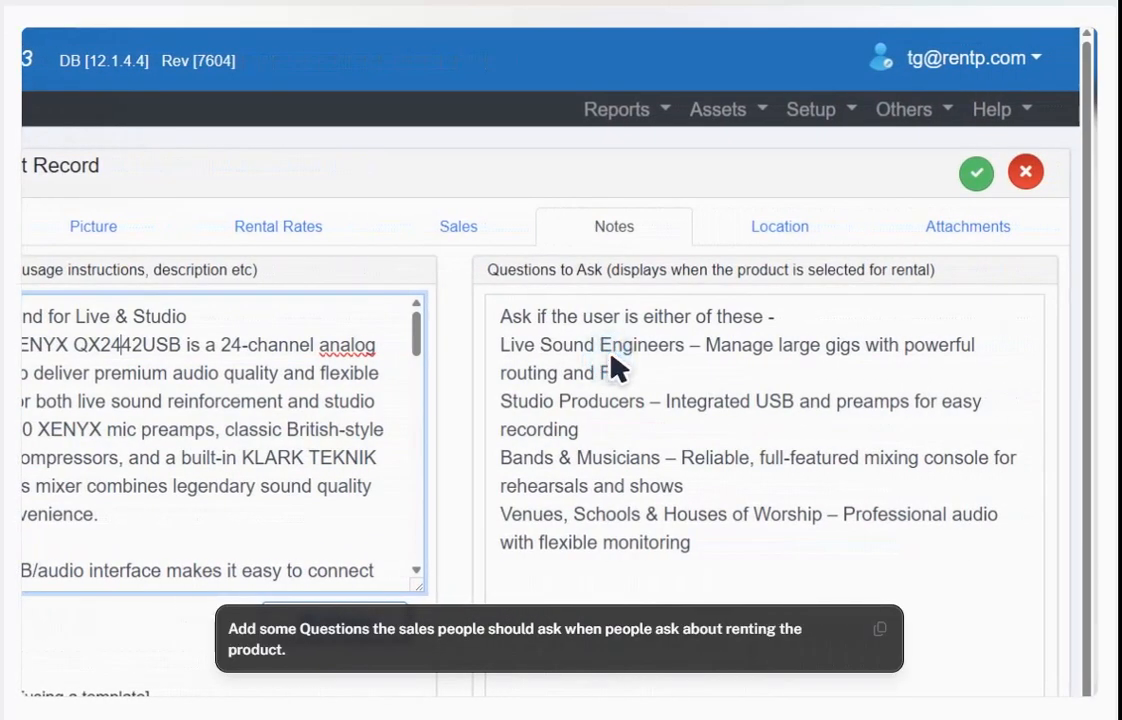
click(611, 356)
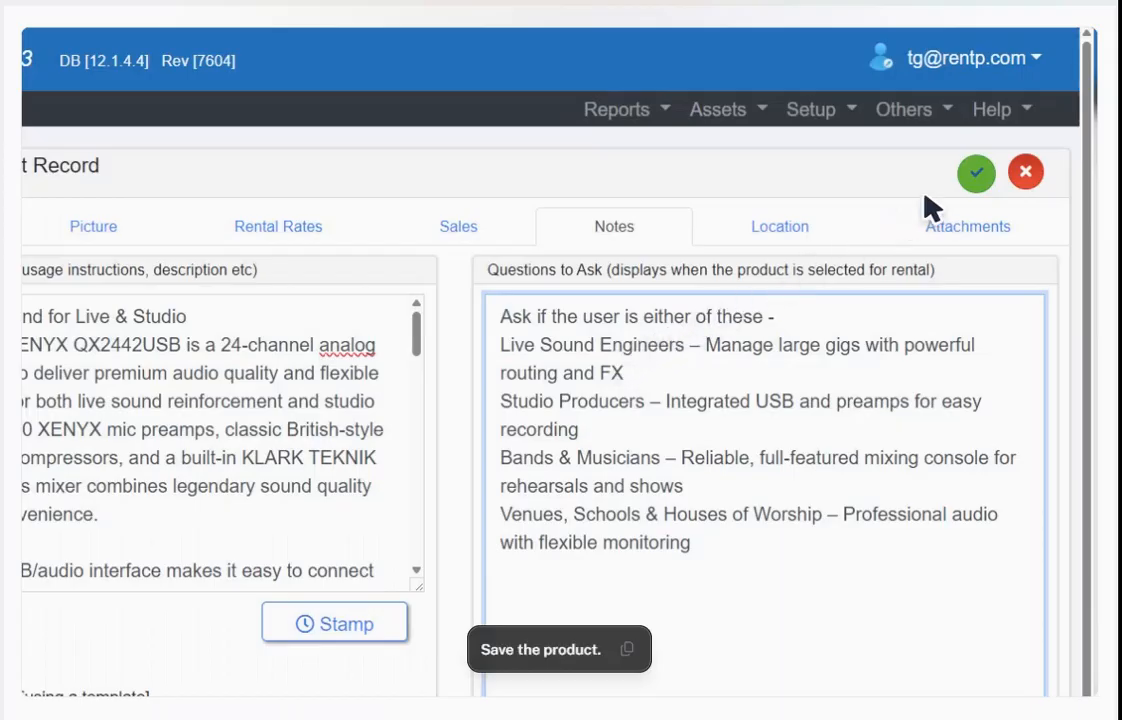
Save the new product and move it to the first position in the Audio Mixers folder
click(975, 176)
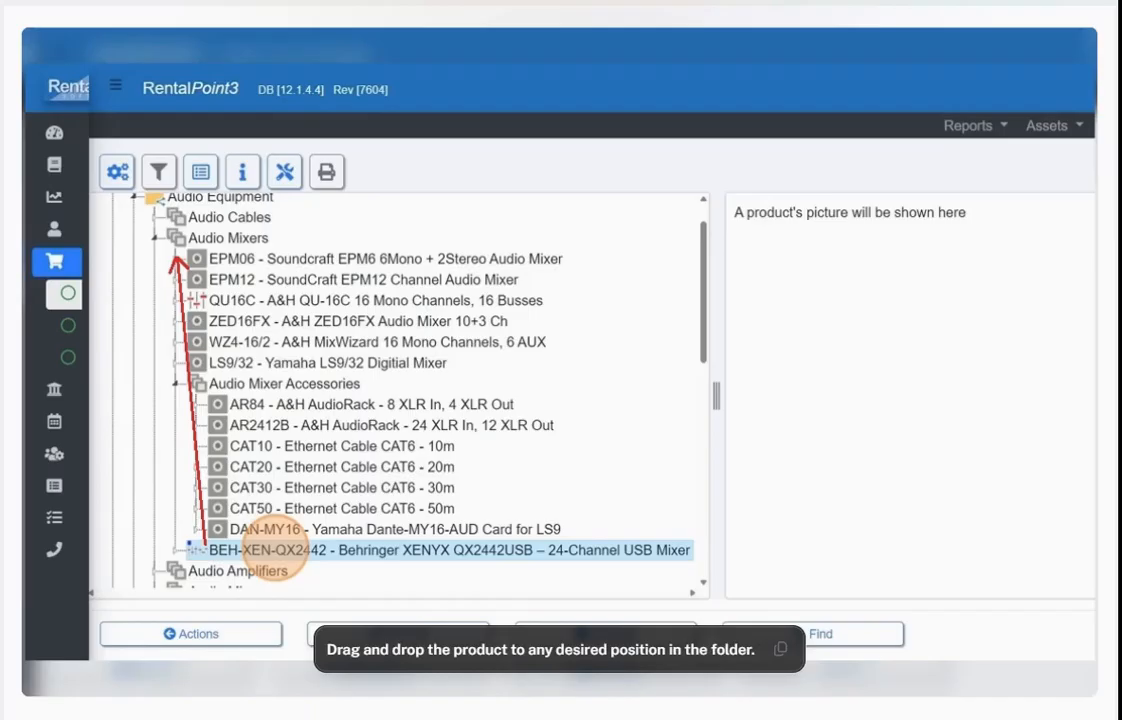
drag(268, 550, 176, 258)
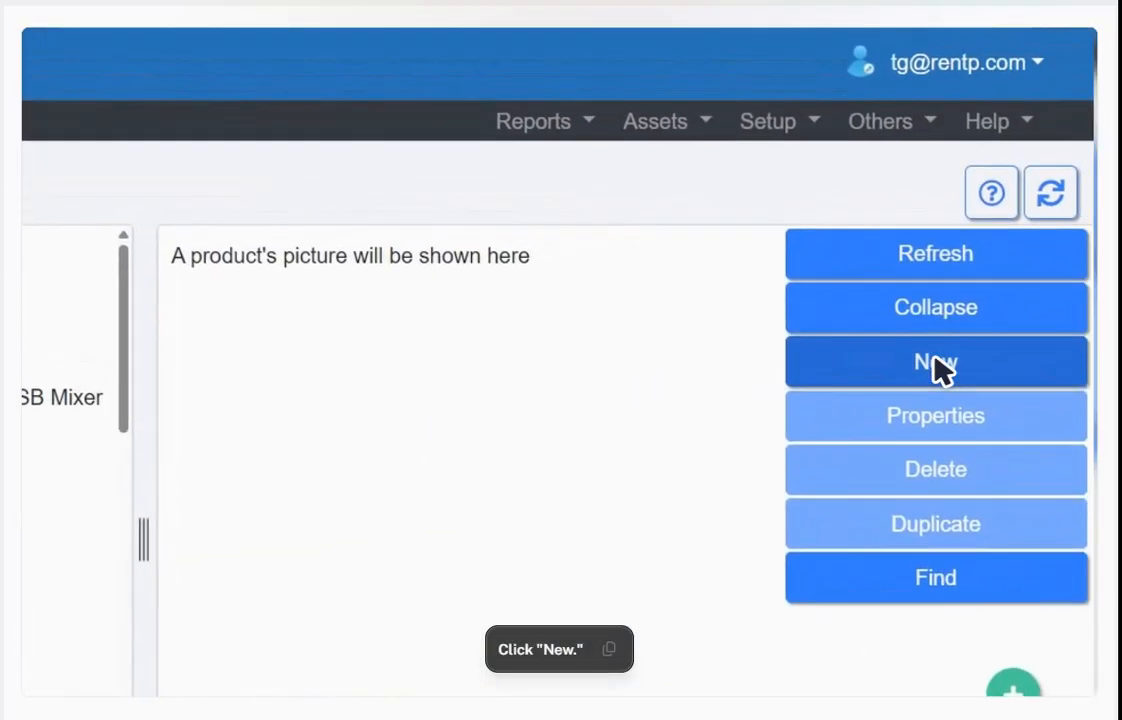
Create an asset record for the mixer with first barcode BEH-XEN-1, vendor Behringer, quantity 10 and home location North America, Los Angelies
click(934, 360)
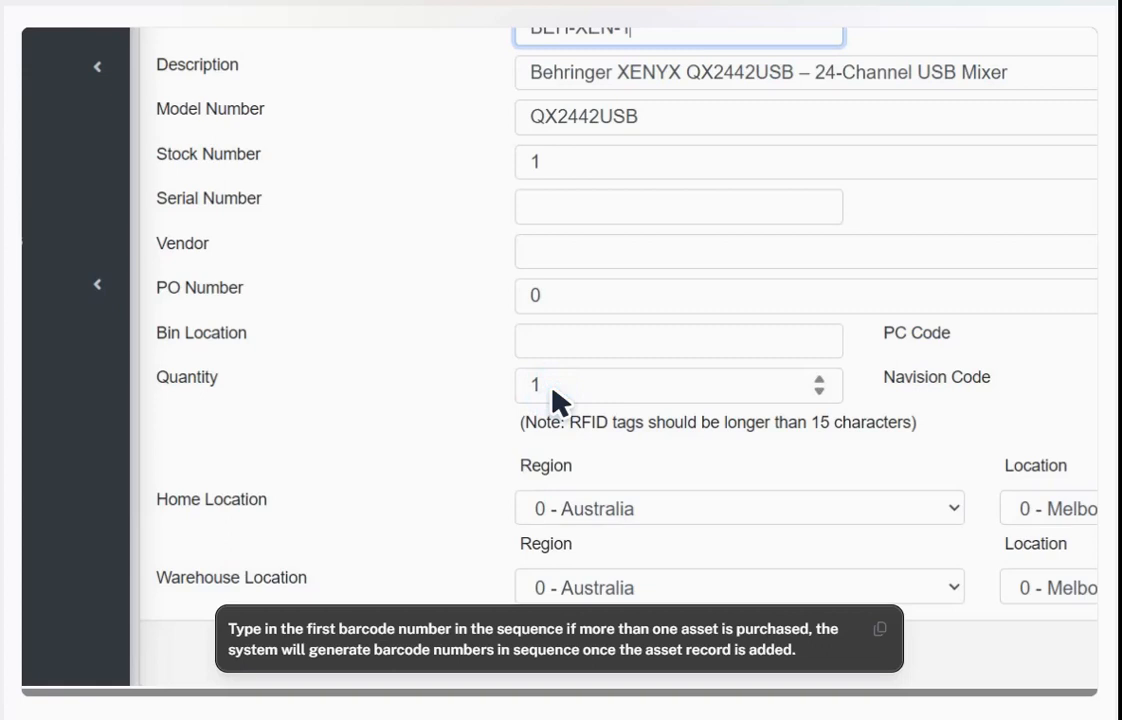
click(557, 400)
text(2 - North America)
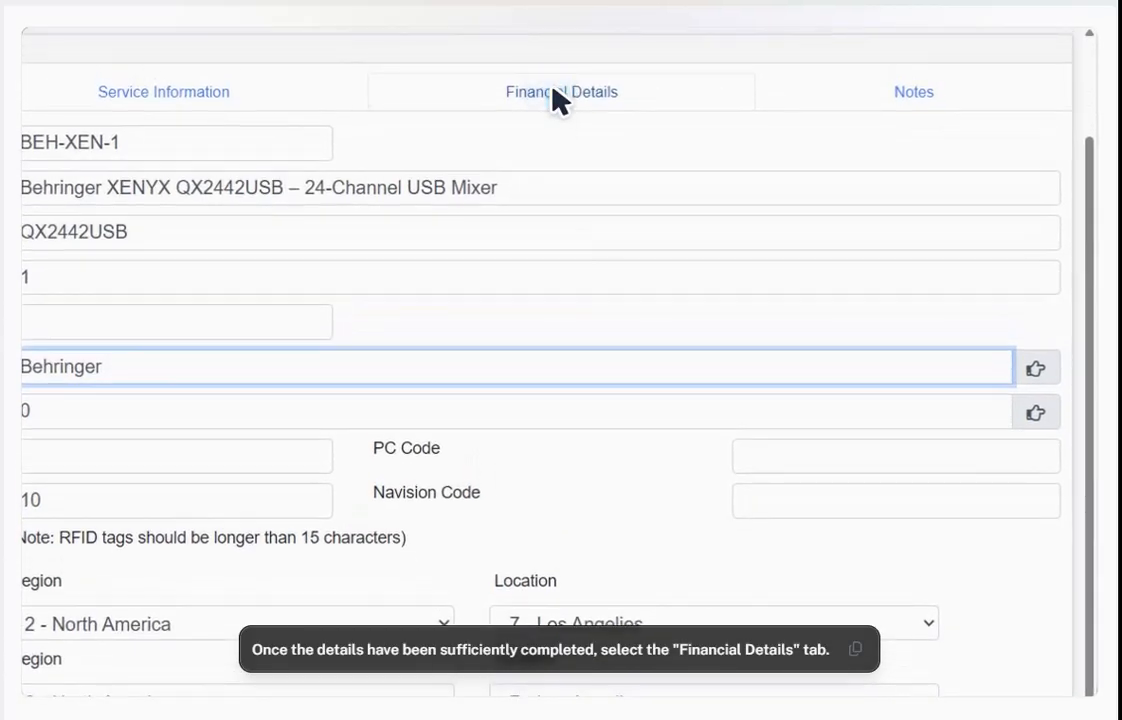
Give the asset a purchase date of 2028-02-04 with Active disposal type, add the mixer's specifications as notes, and save the asset
click(556, 93)
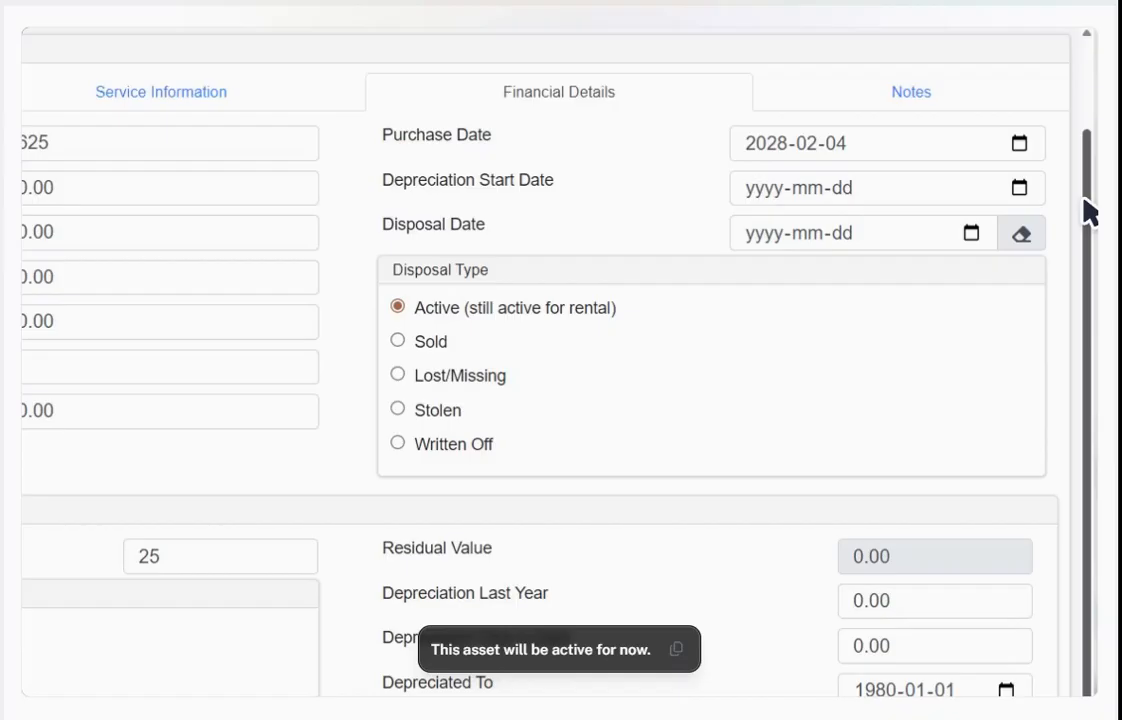
scroll(1088, 210, up, 2)
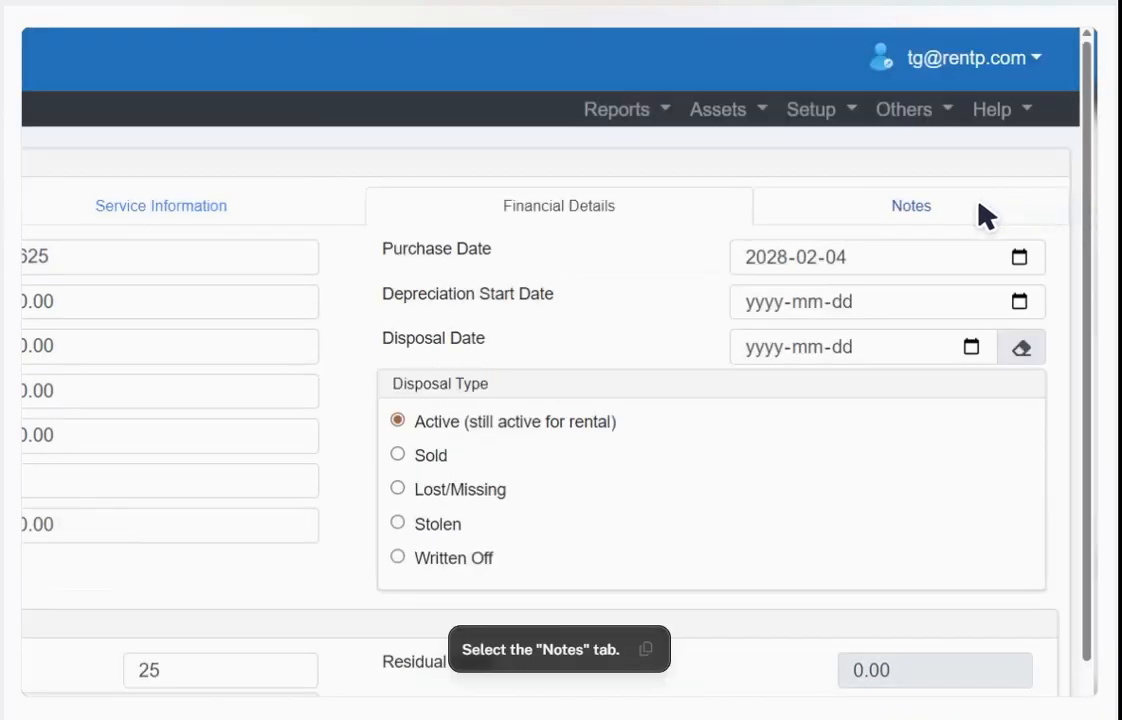
click(921, 213)
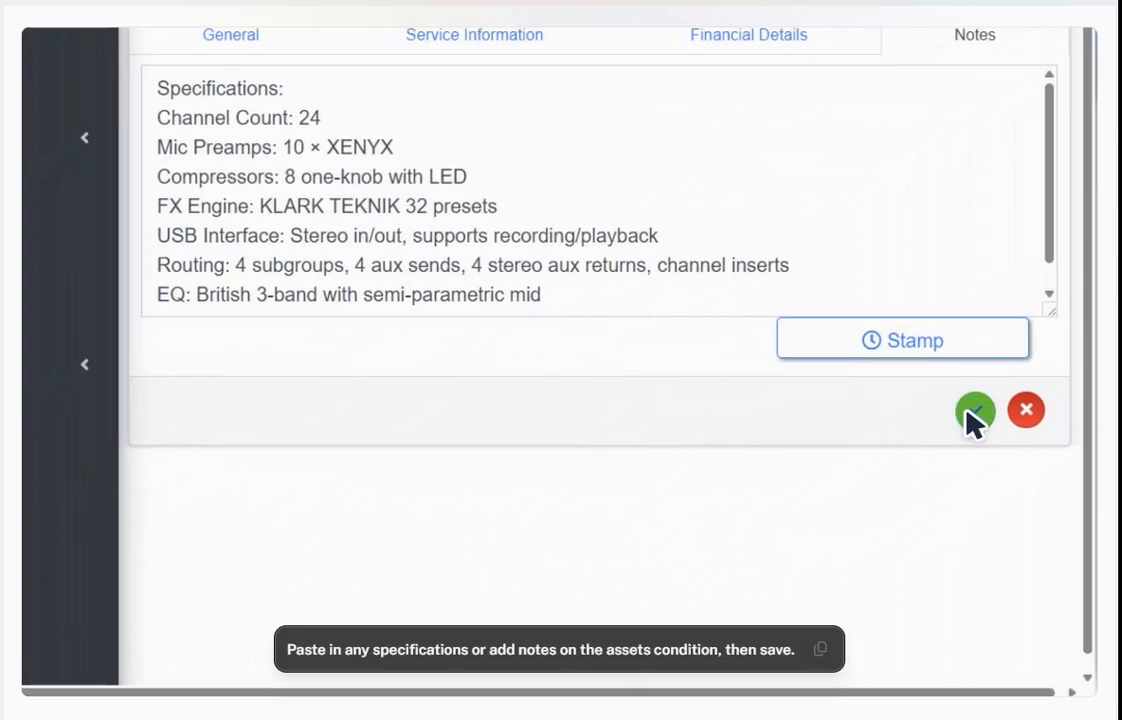
click(974, 414)
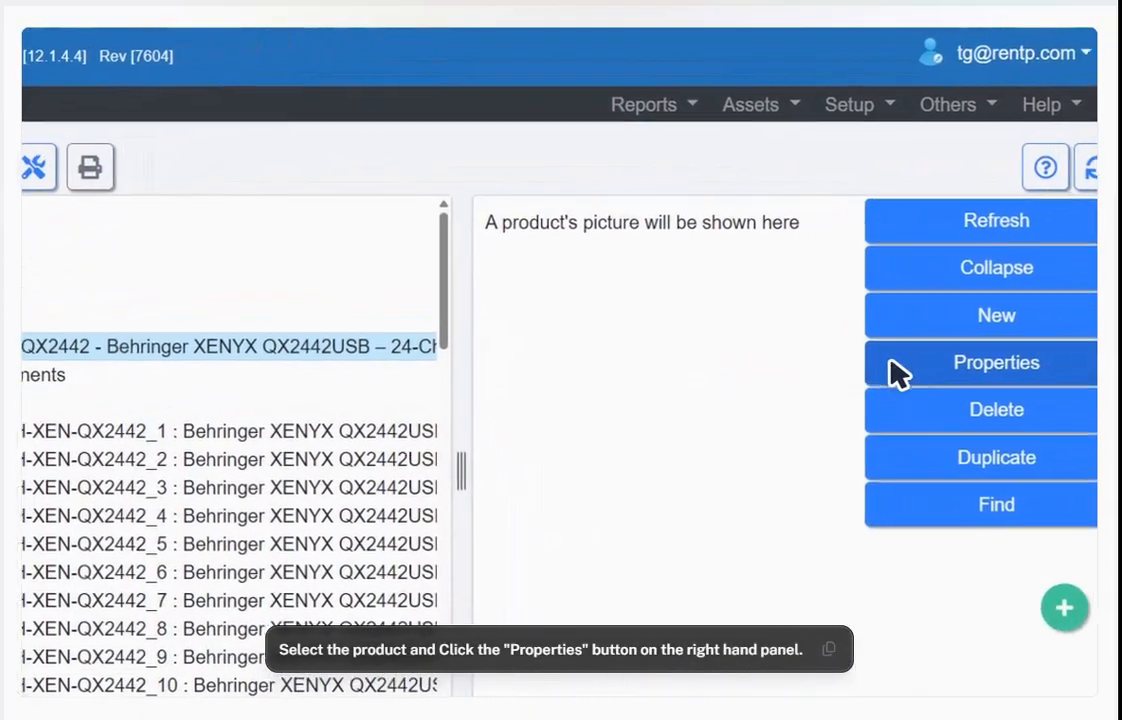
Open the Behringer mixer's product properties and check its stock quantity at the Los Angelies location
click(957, 366)
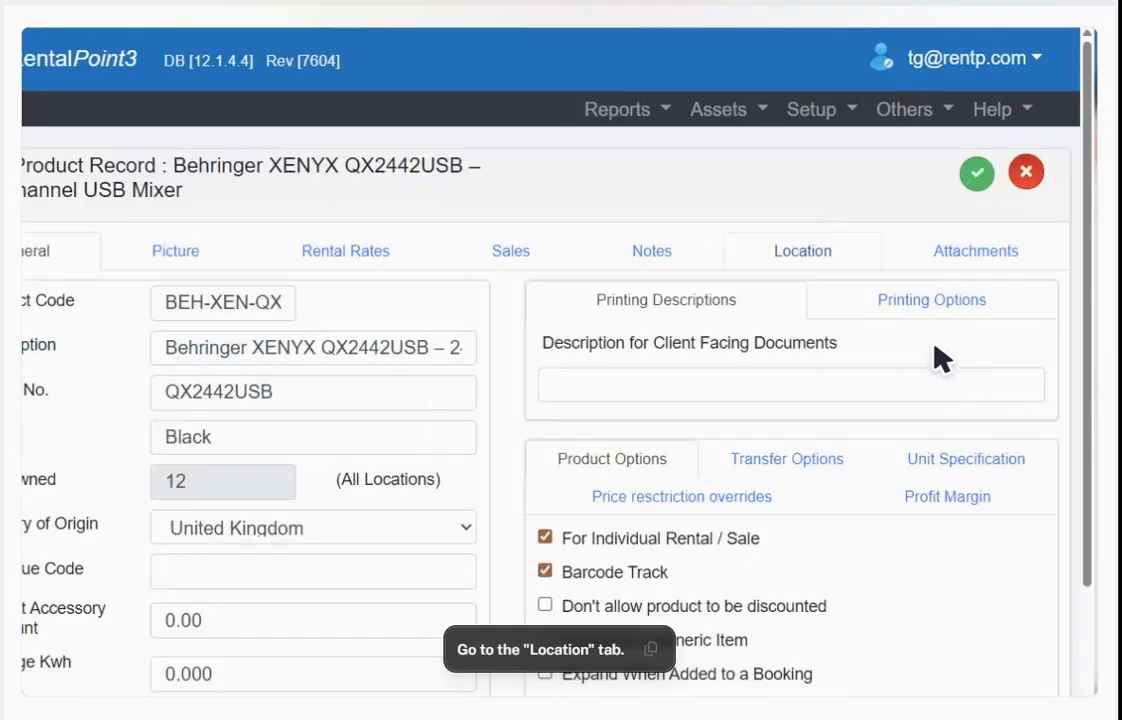
click(801, 254)
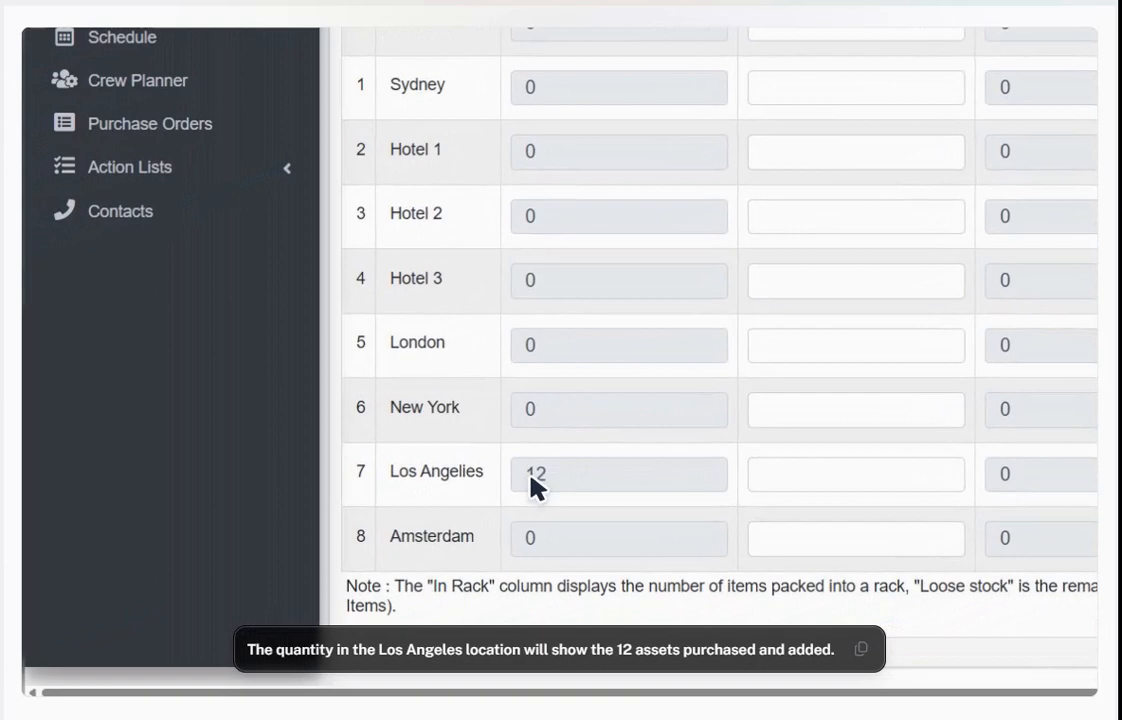
click(367, 533)
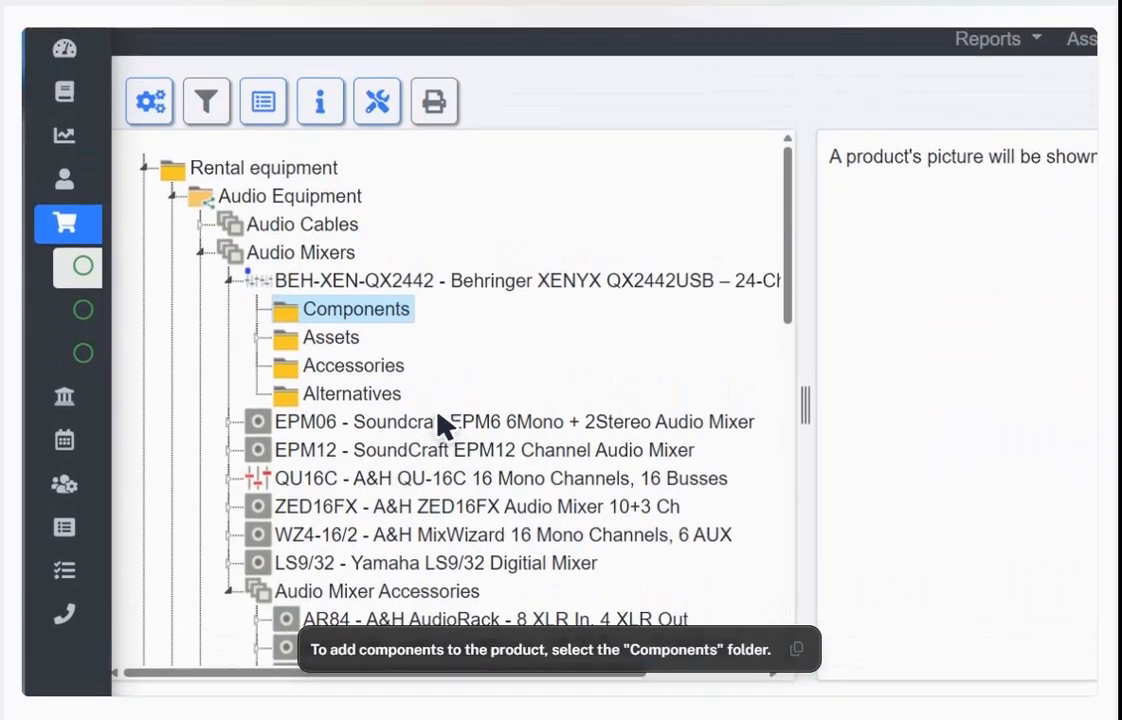
Add the IEC-02 power cord to the mixer as a component with quantity 1, excluding its own components, and save it
click(362, 307)
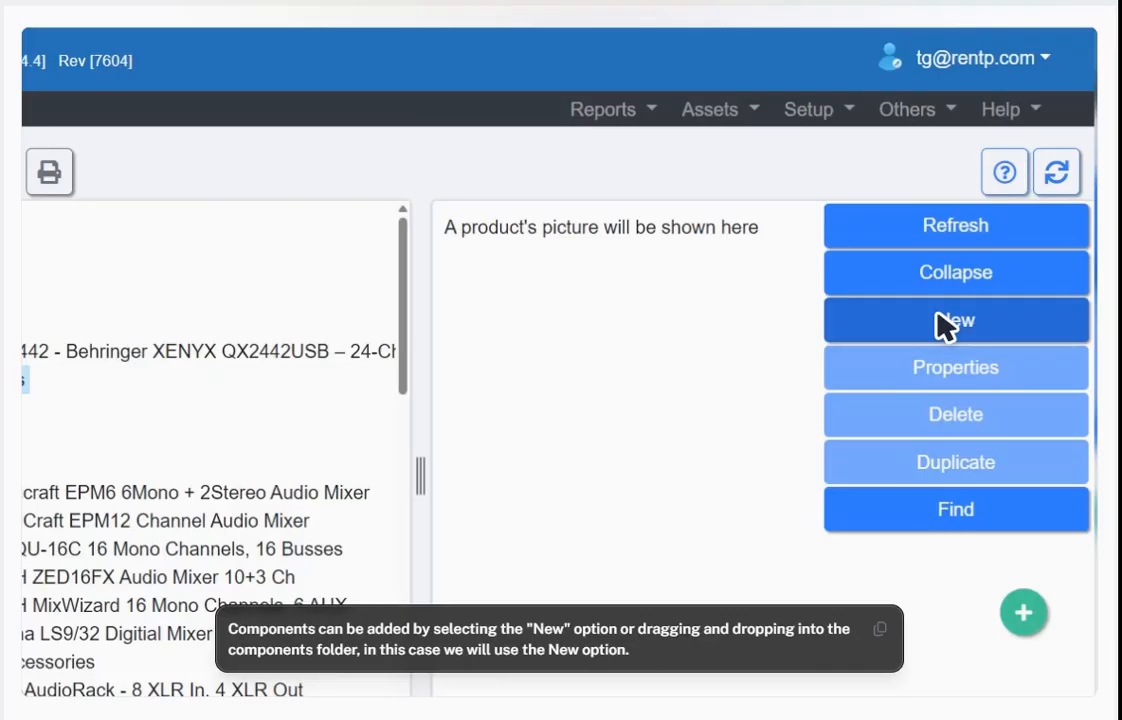
click(940, 318)
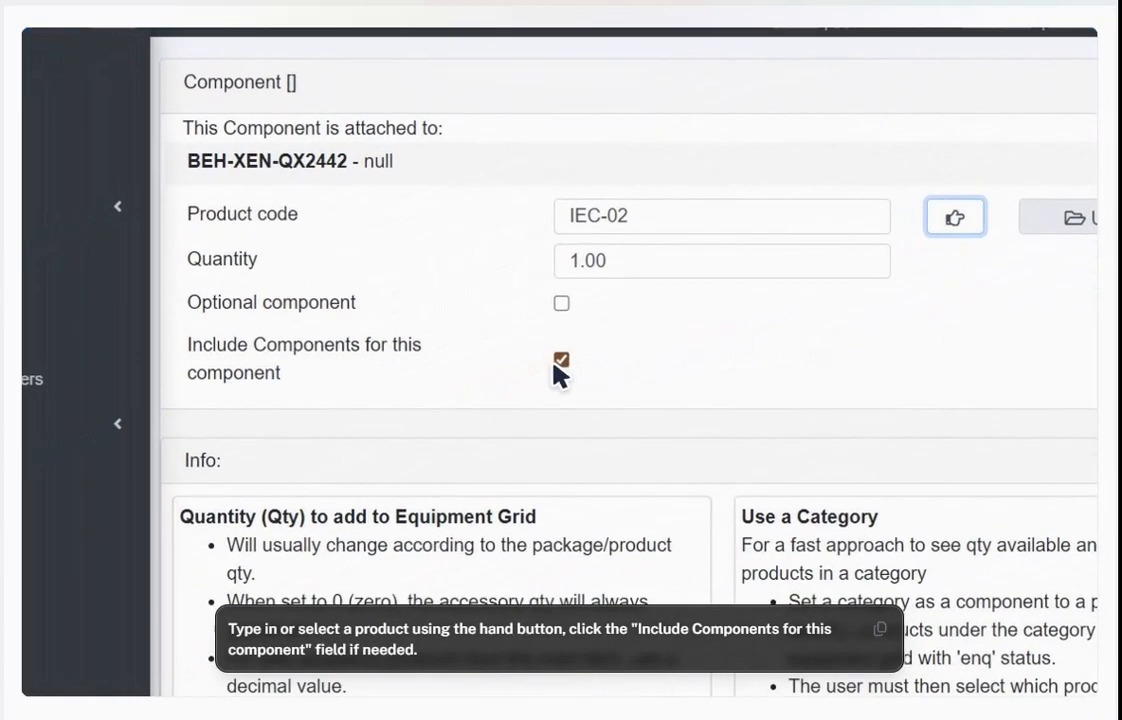
click(558, 362)
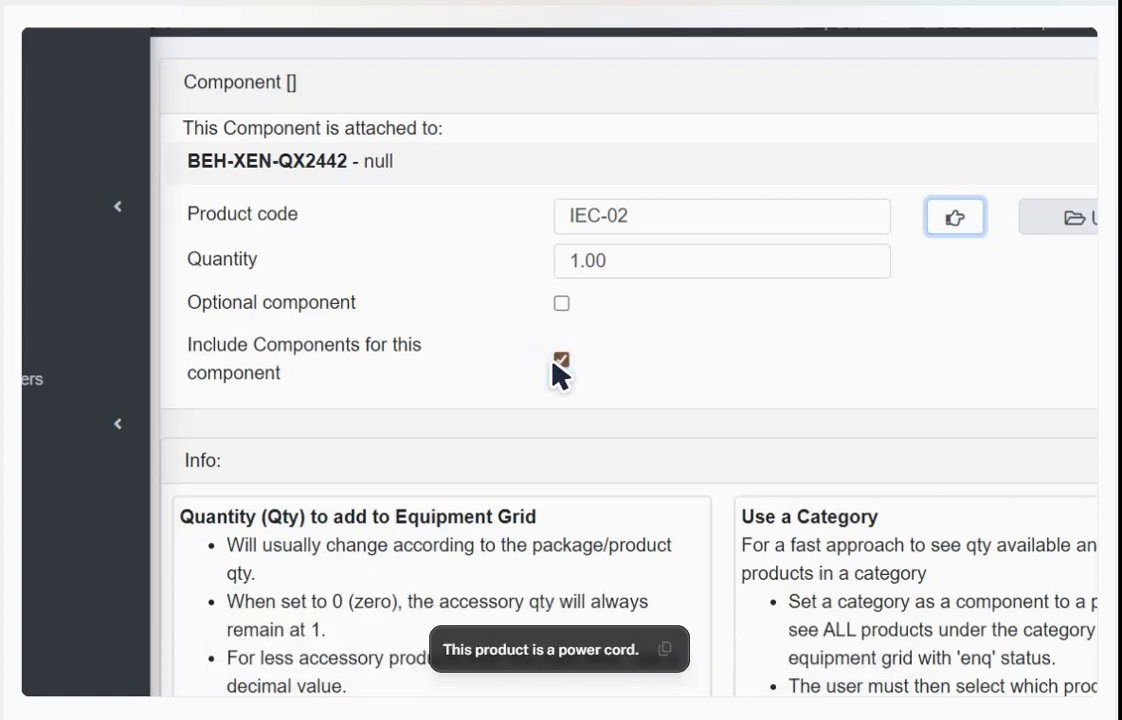
click(560, 362)
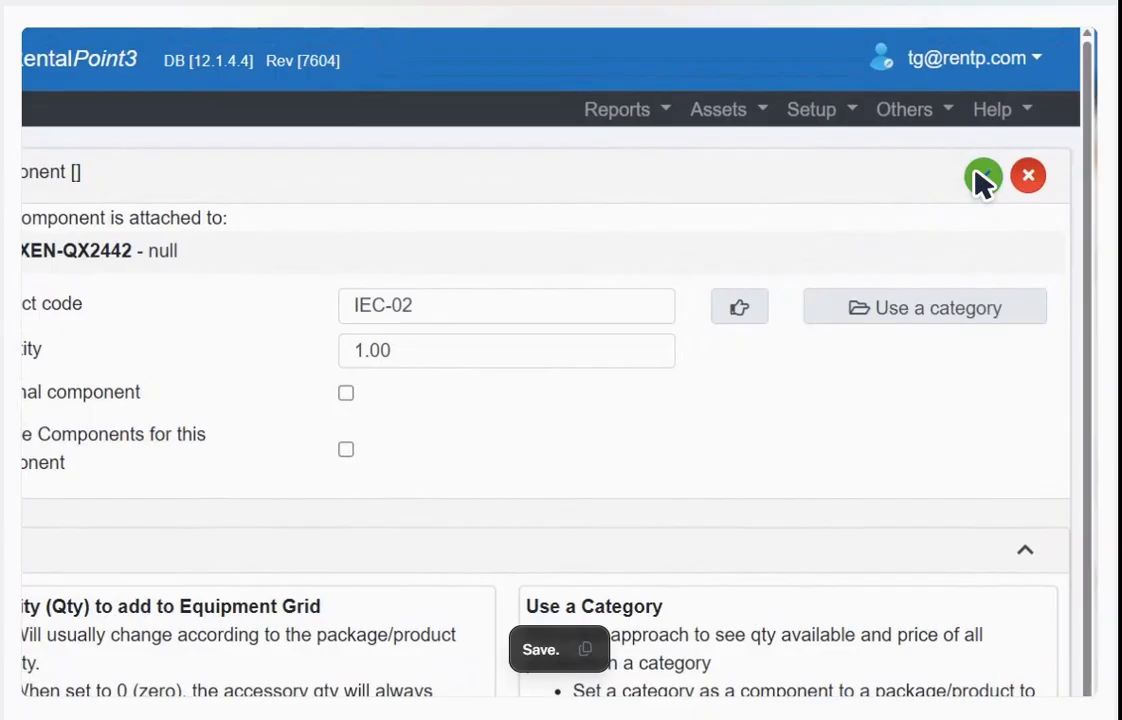
click(983, 178)
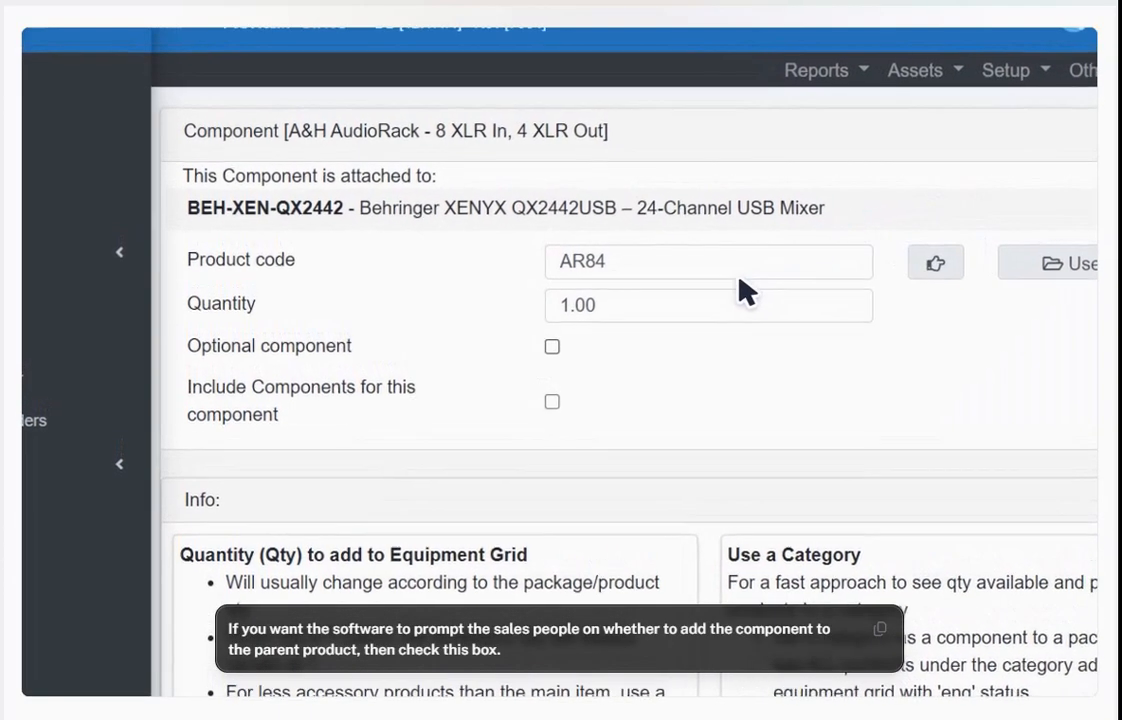
Make AR84 an optional component of the mixer and save AR2412B, quantity 1, as another optional component with its own components included
click(546, 347)
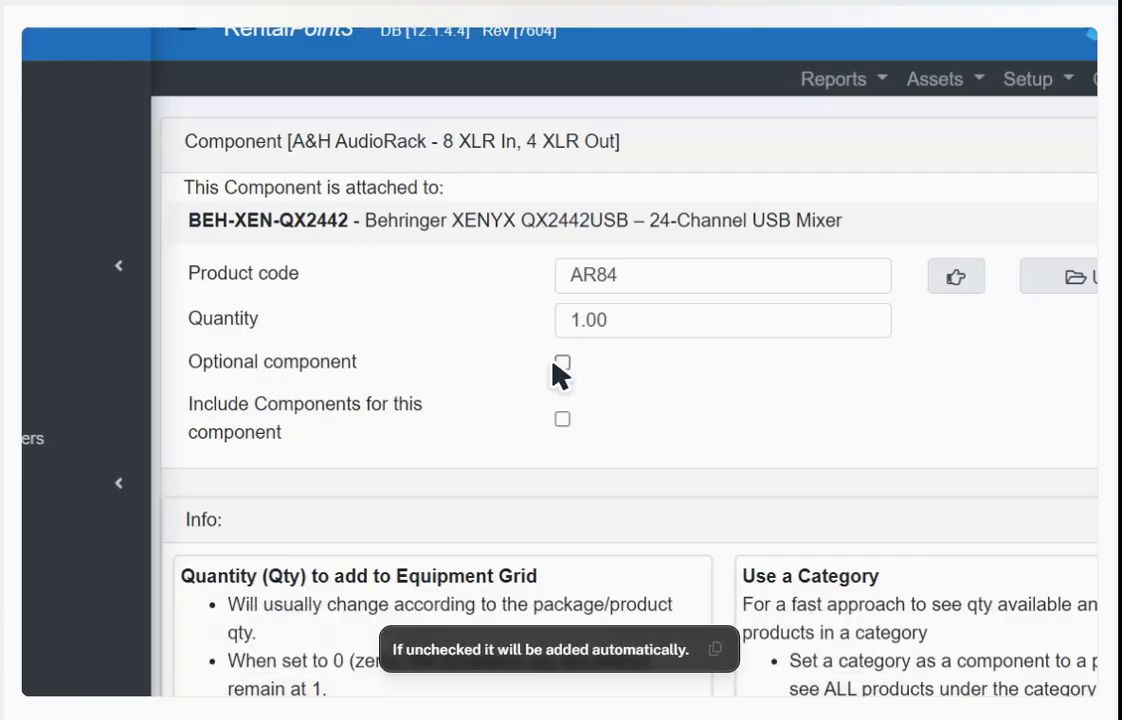
click(558, 364)
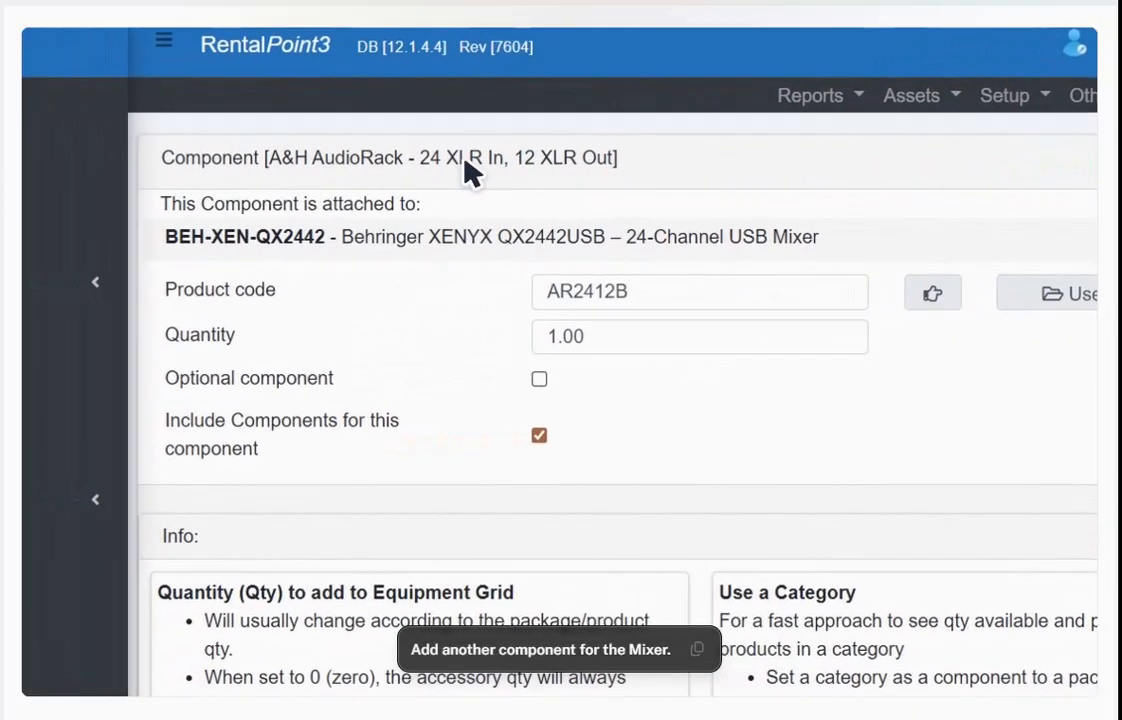
click(337, 160)
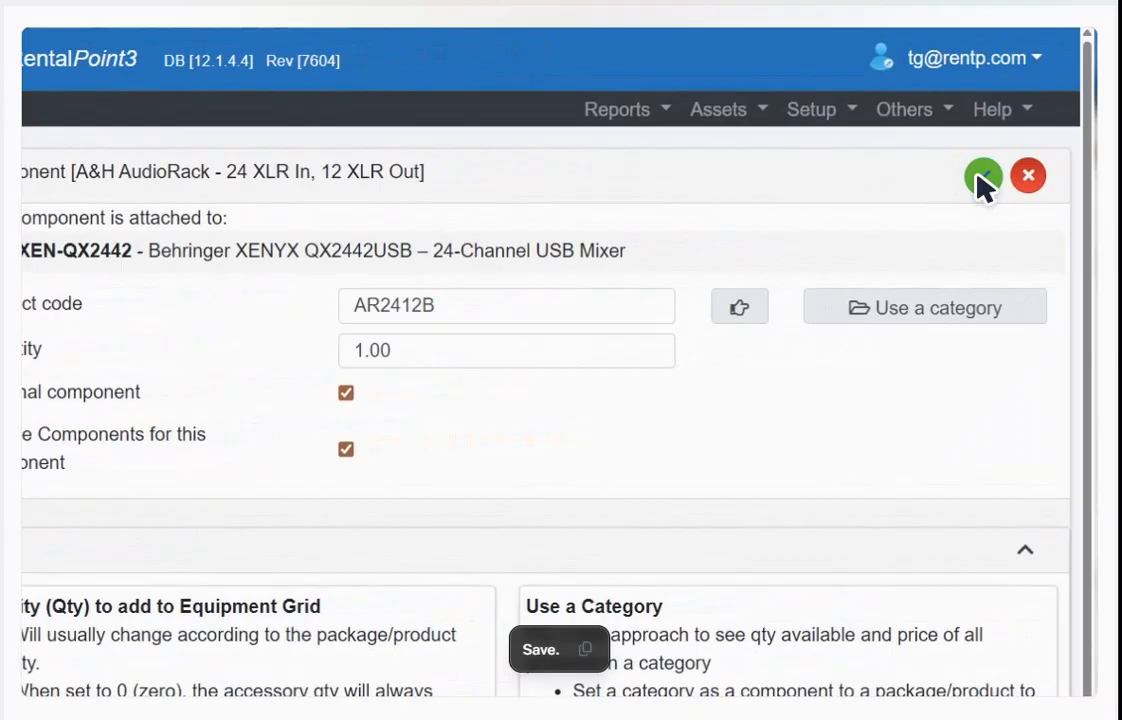
click(983, 178)
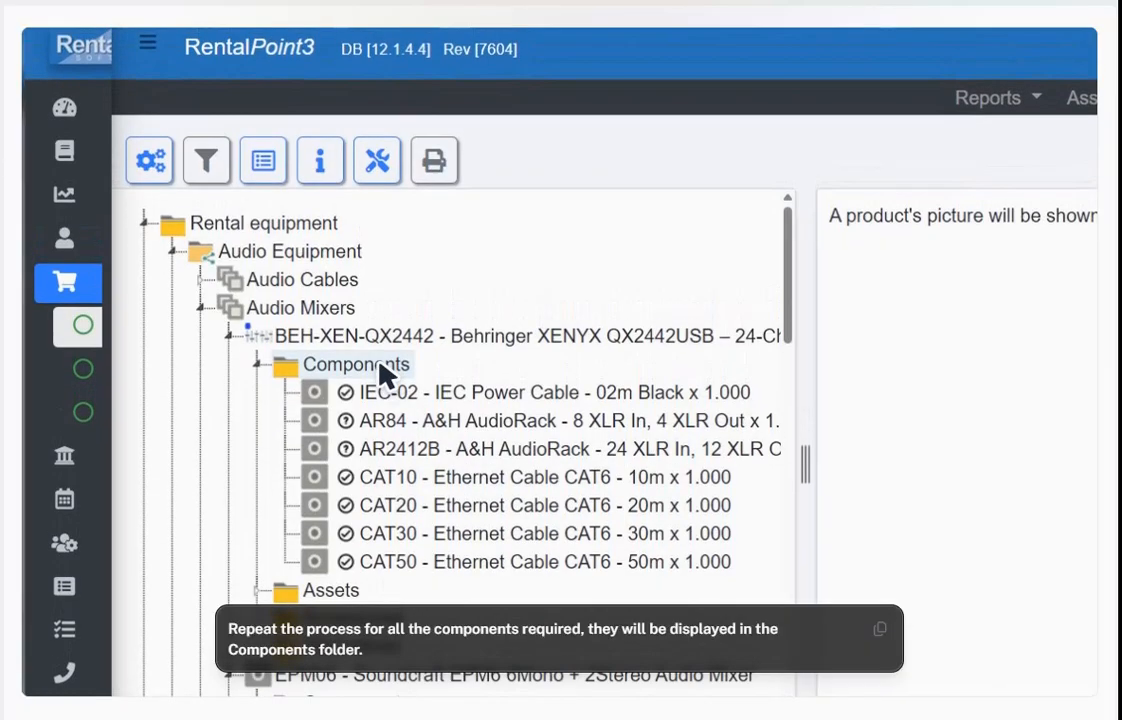
click(381, 366)
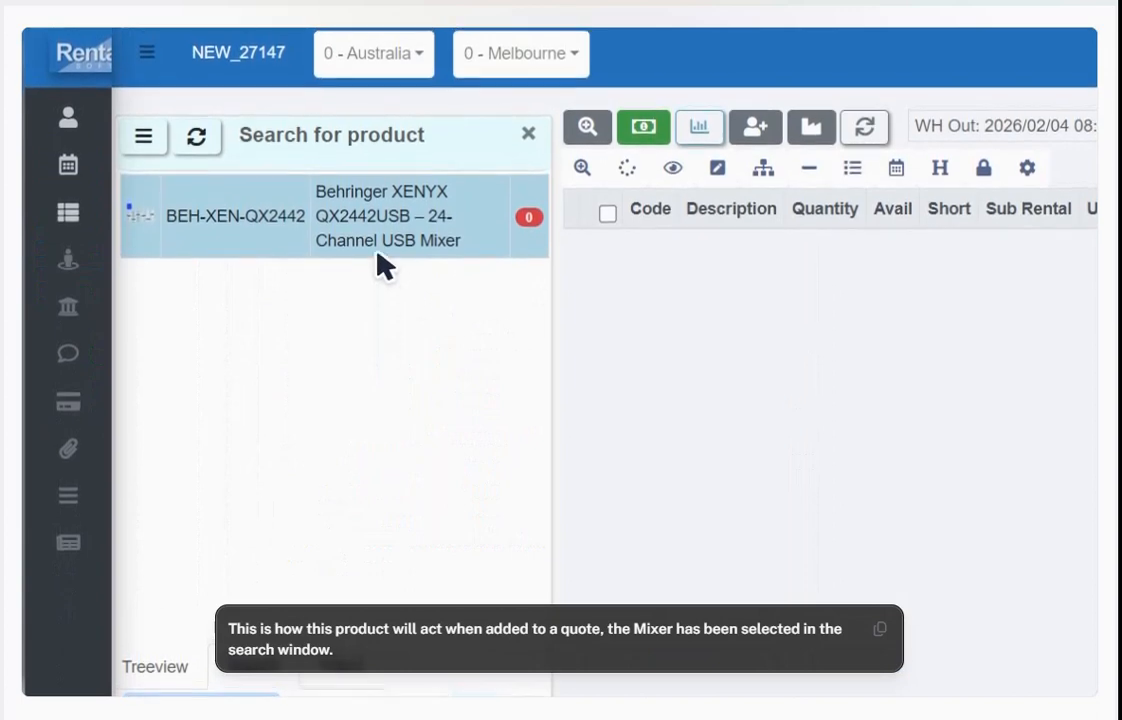
Add the BEH-XEN-QX2442 mixer to the quote's empty equipment list with the optional 8 XLR In, 4 XLR Out AudioRack
click(379, 213)
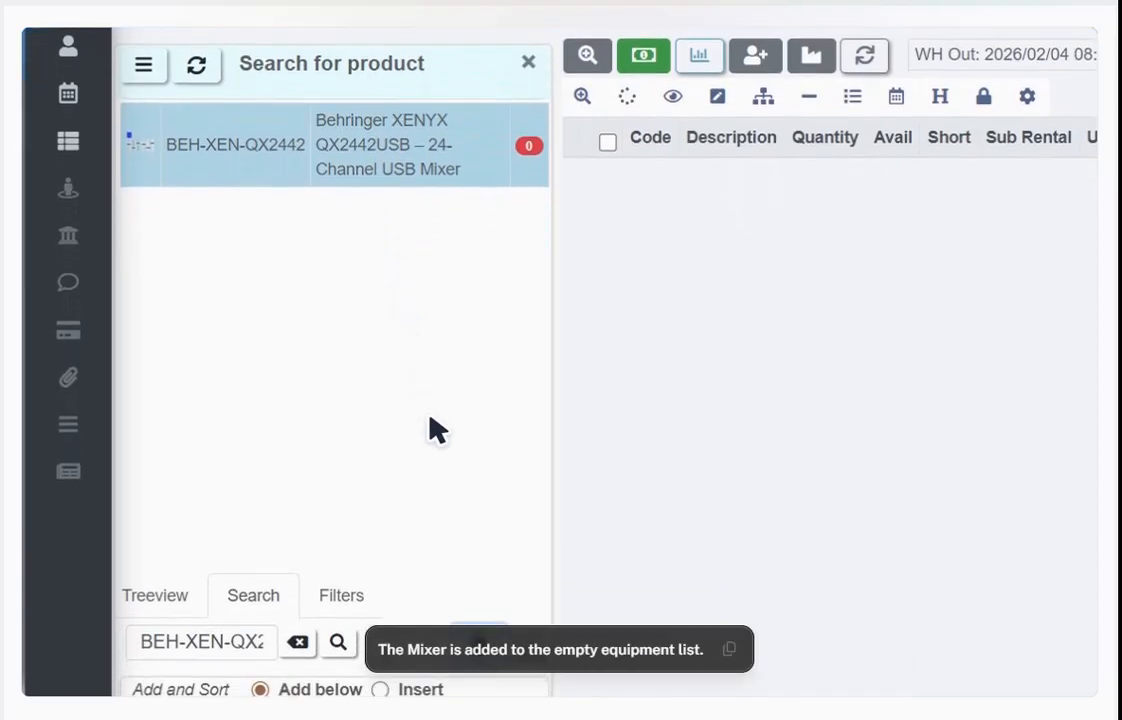
click(476, 644)
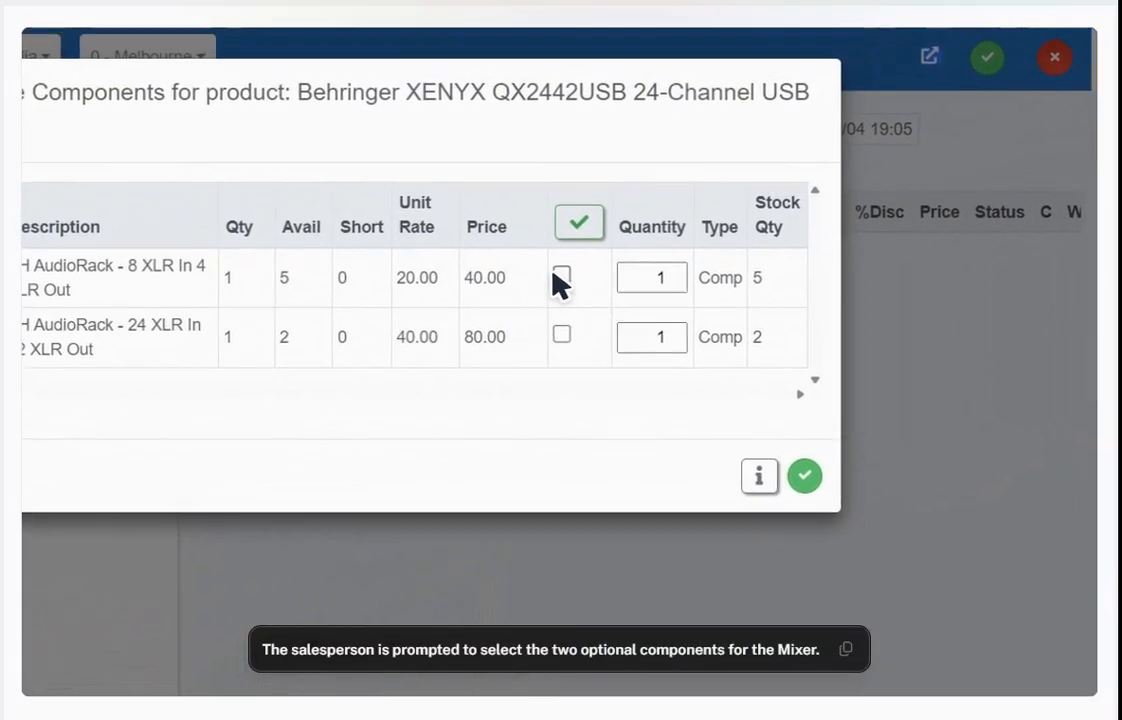
click(553, 272)
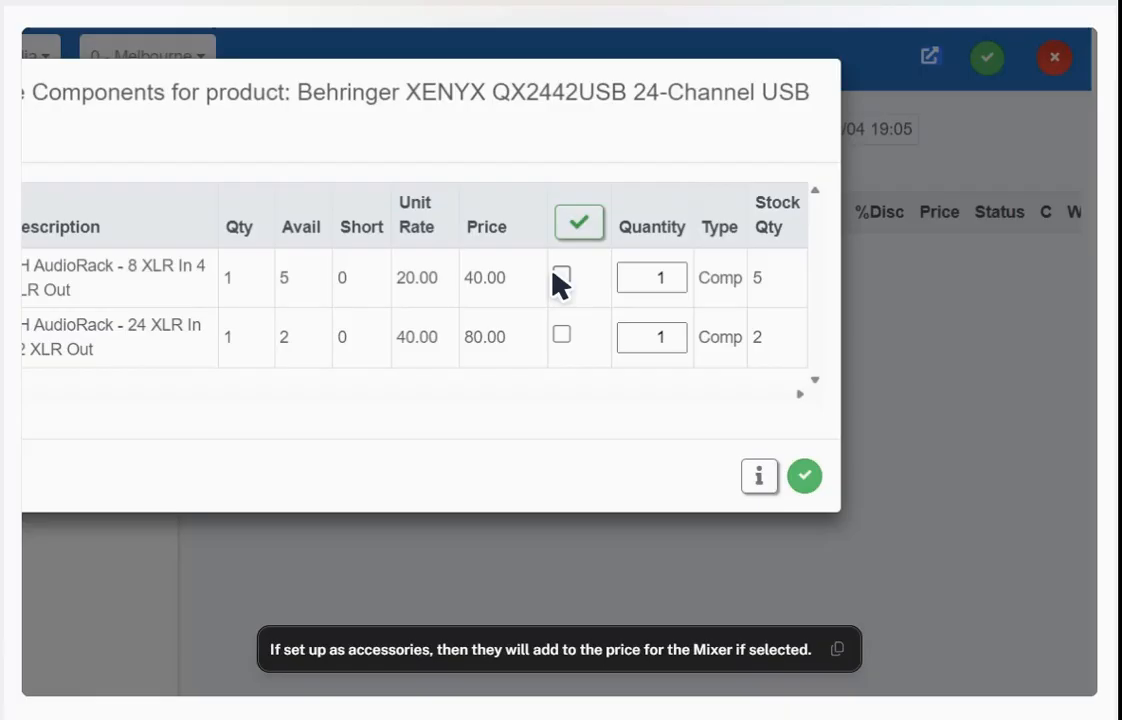
click(558, 276)
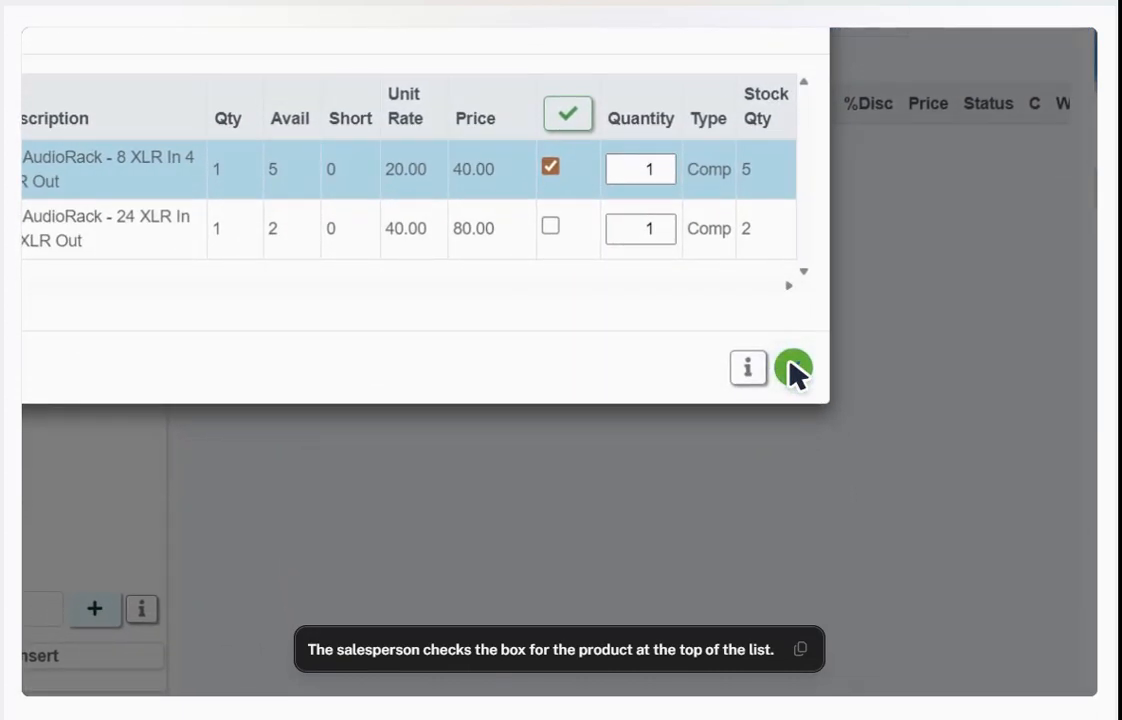
click(793, 369)
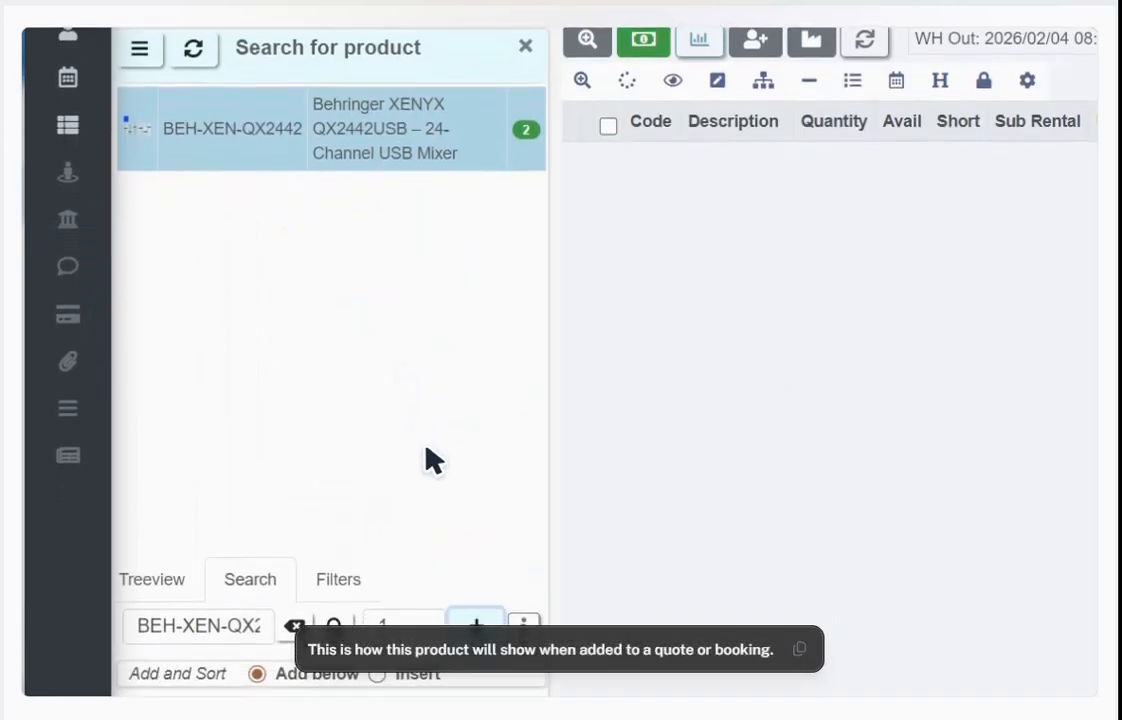
Add one BEH-XEN-QX2442 mixer to the booking with the 24 XLR In AudioRack and 30m CAT6 Ethernet cable, and expand its line
scroll(448, 510, down, 2)
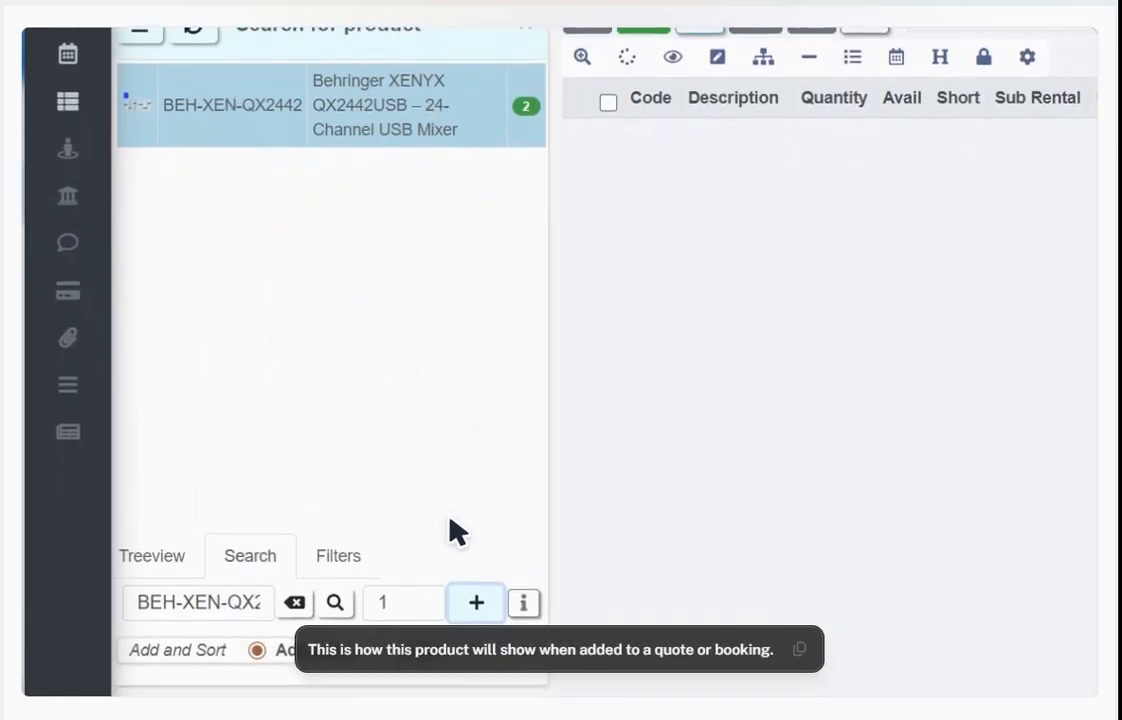
click(473, 588)
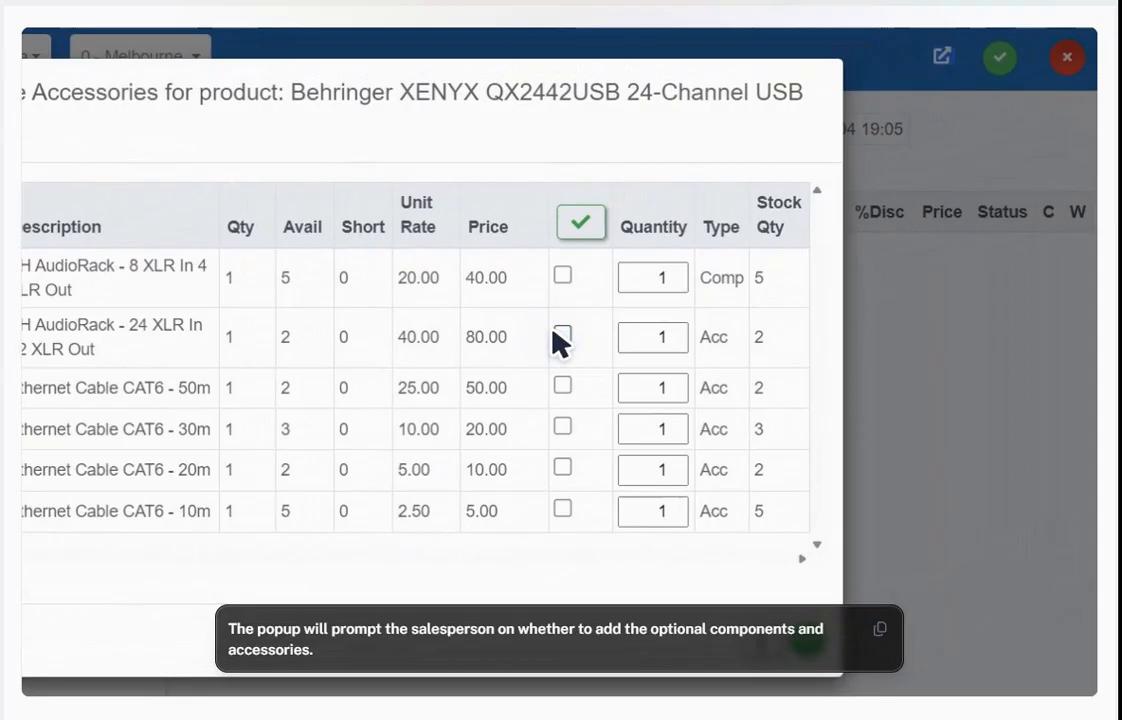
click(562, 336)
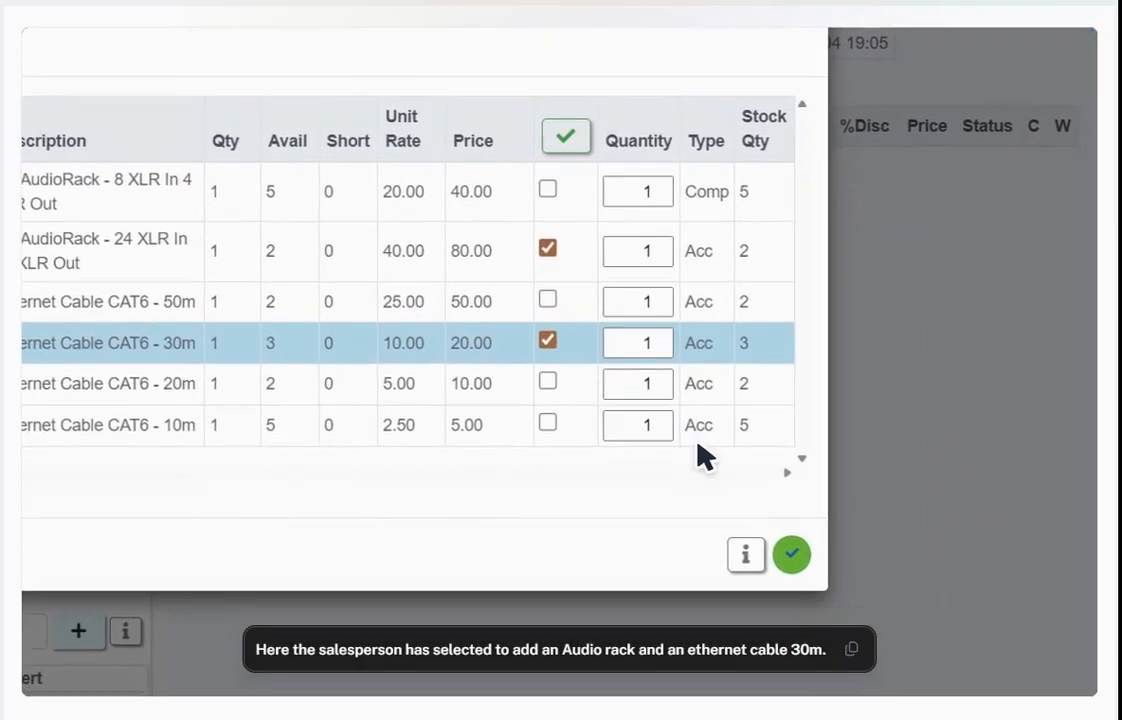
click(783, 510)
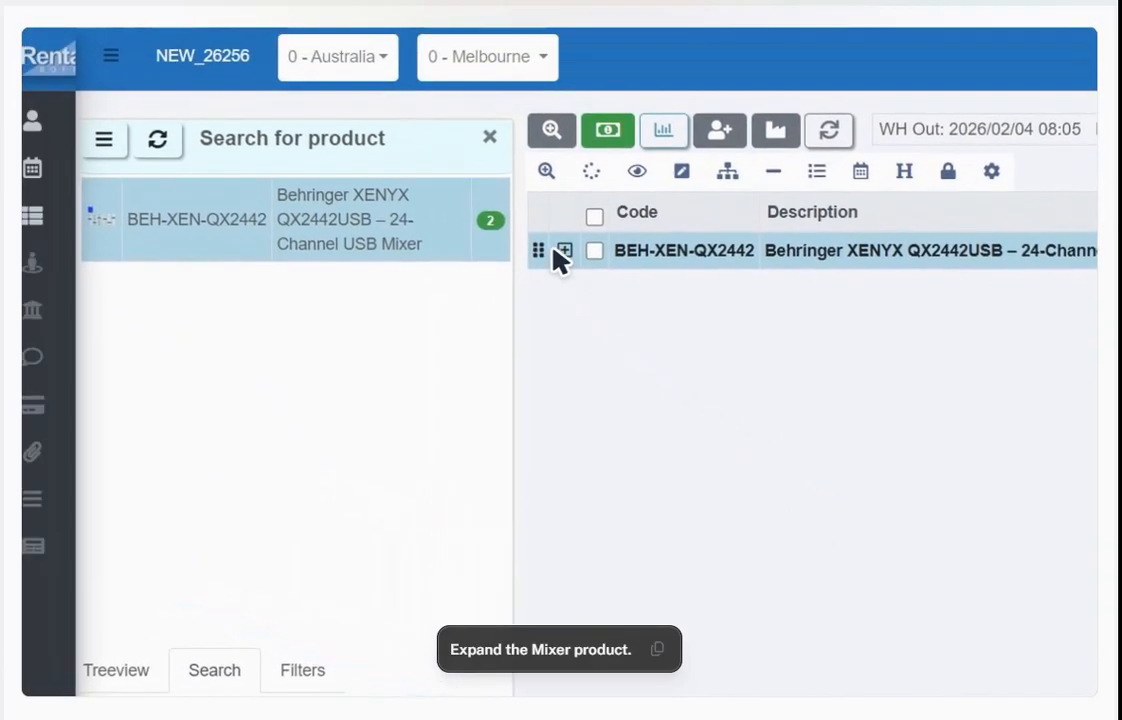
click(558, 251)
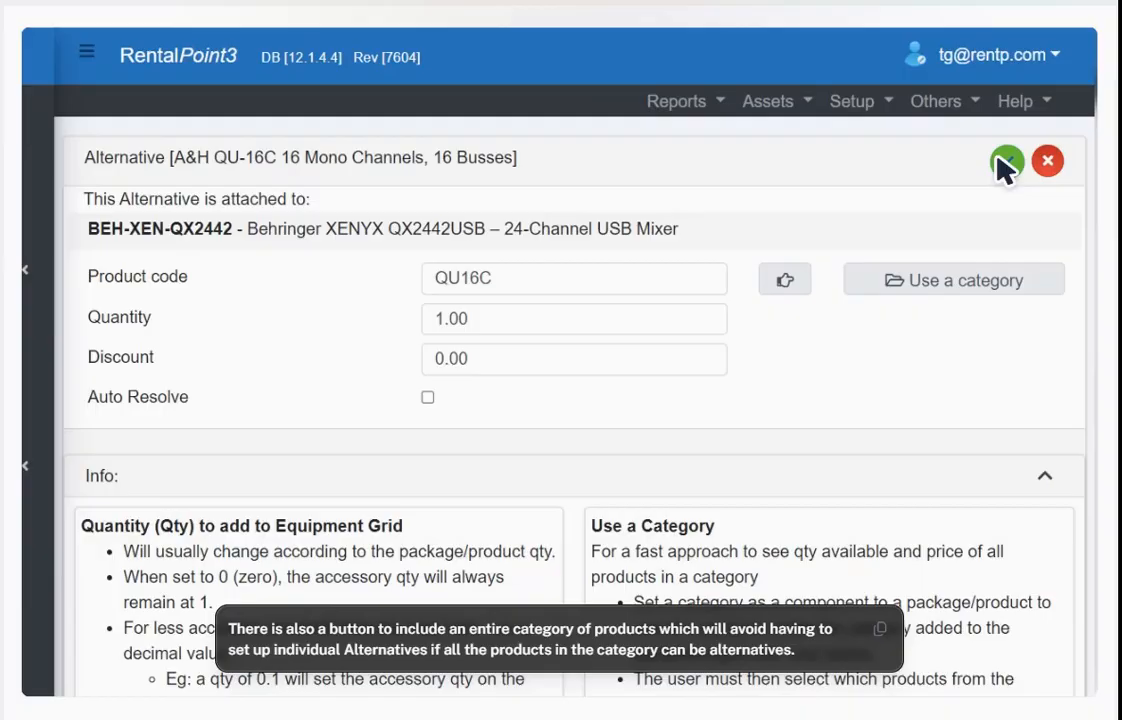
Save QU16C and LS9/32 as alternatives for the Behringer mixer, each with quantity 1, and expand its Alternatives folder
click(1006, 163)
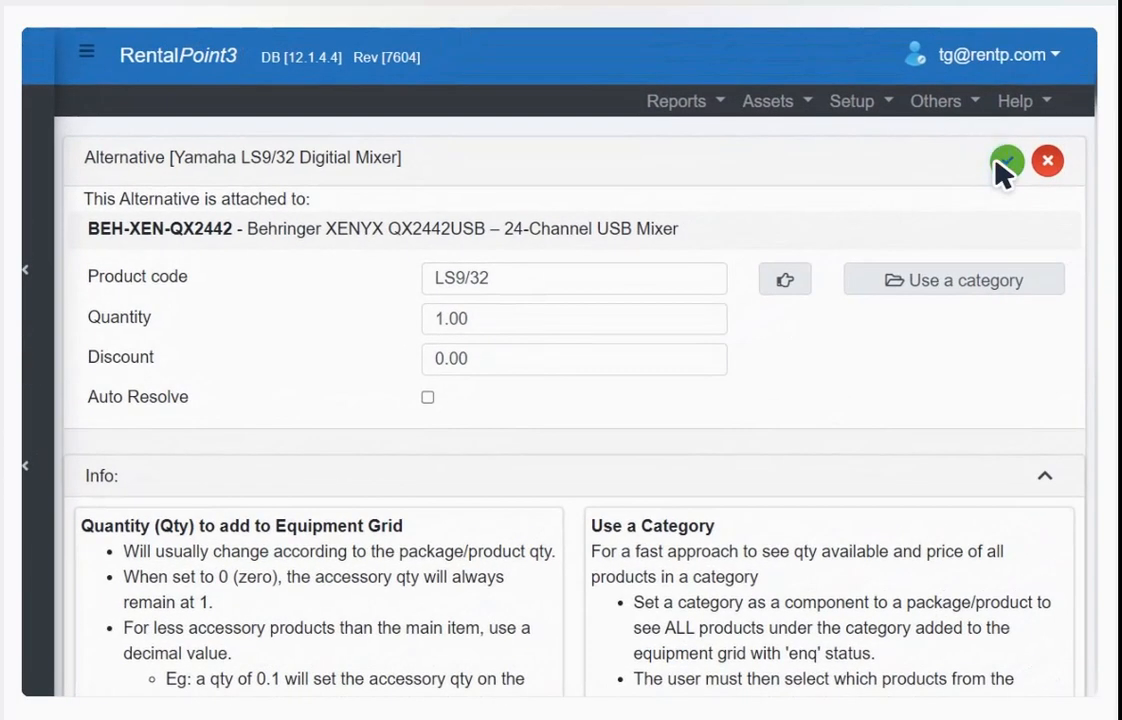
click(1005, 162)
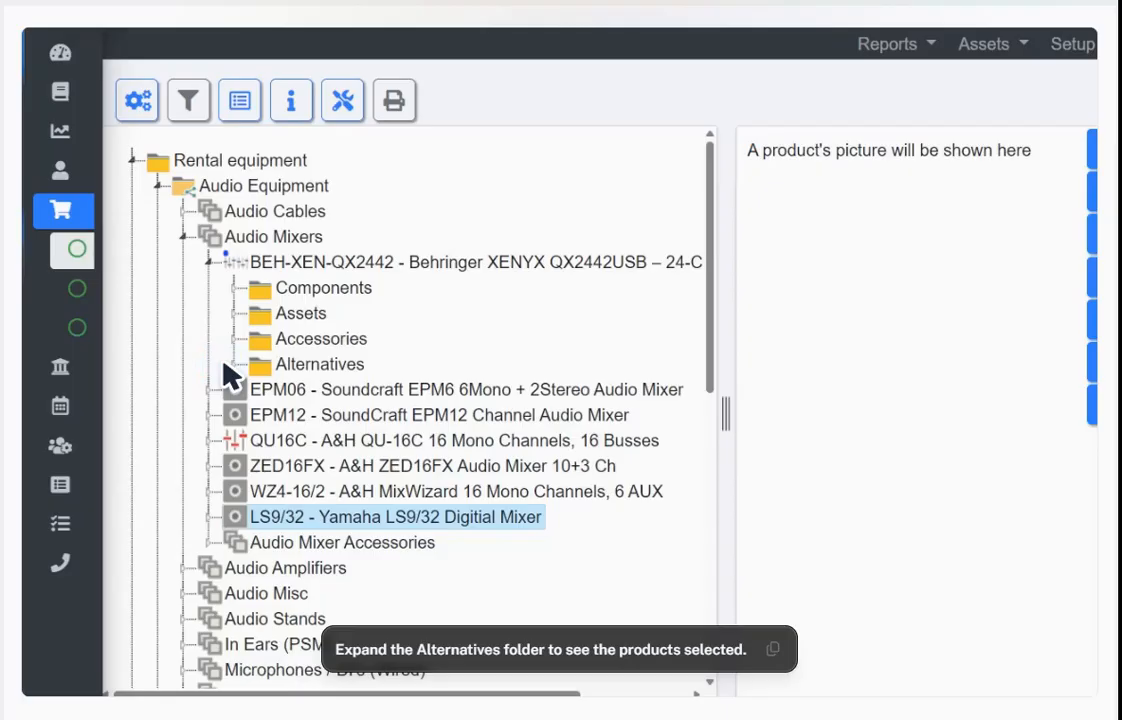
click(233, 364)
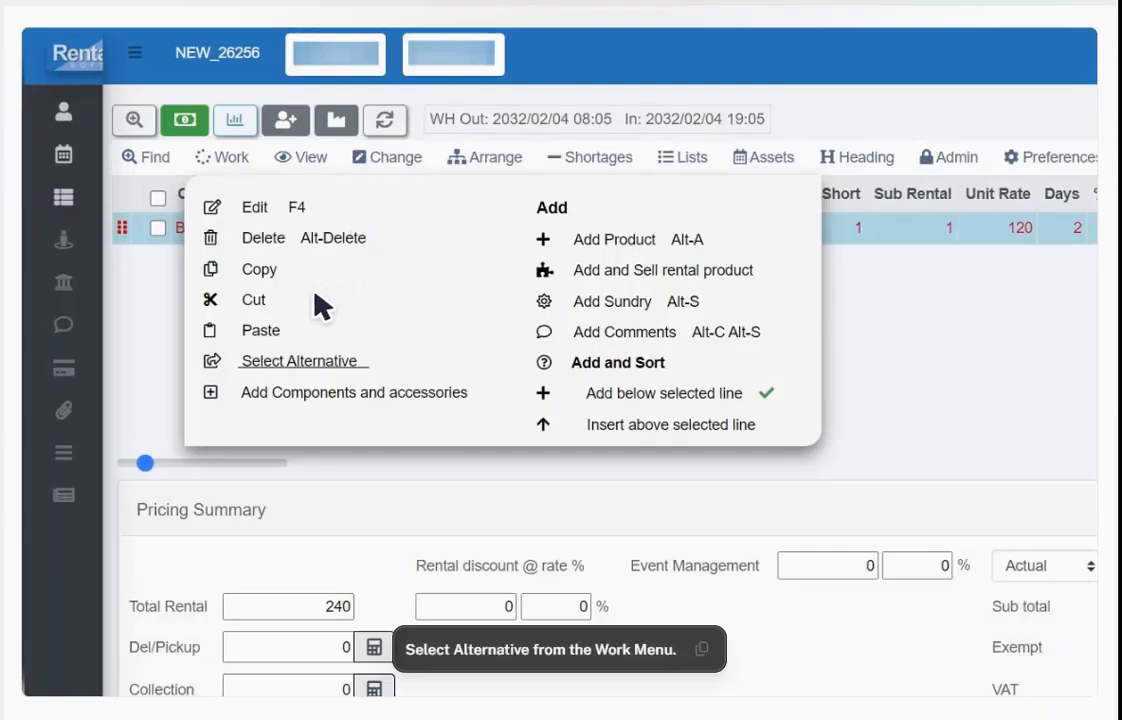
Replace the booking's Behringer mixer with alternative QU16C, keeping the product rate, and add the AR2412B and CAT50 accessories to the replacement
click(276, 370)
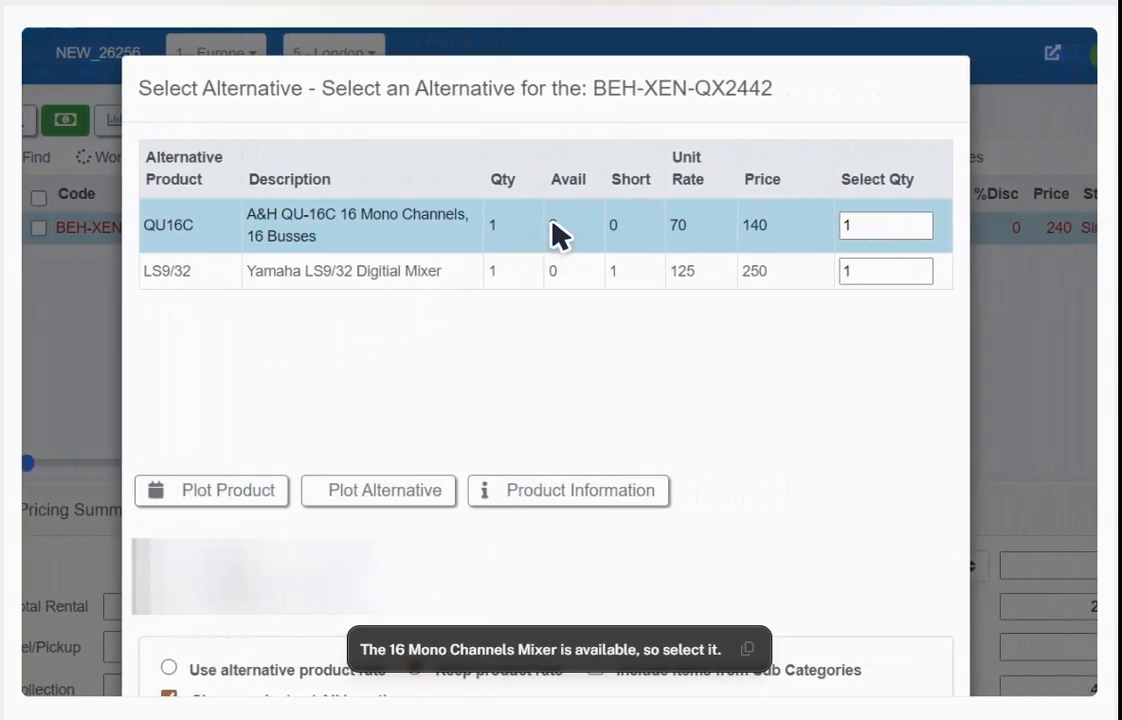
click(553, 225)
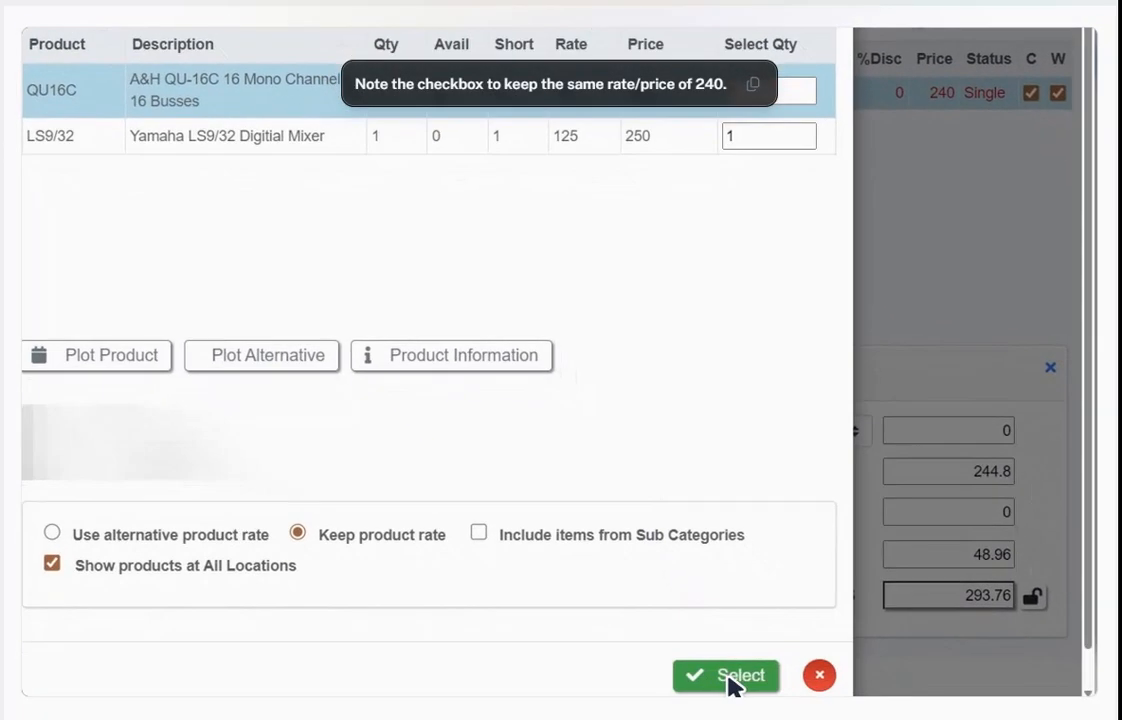
click(725, 676)
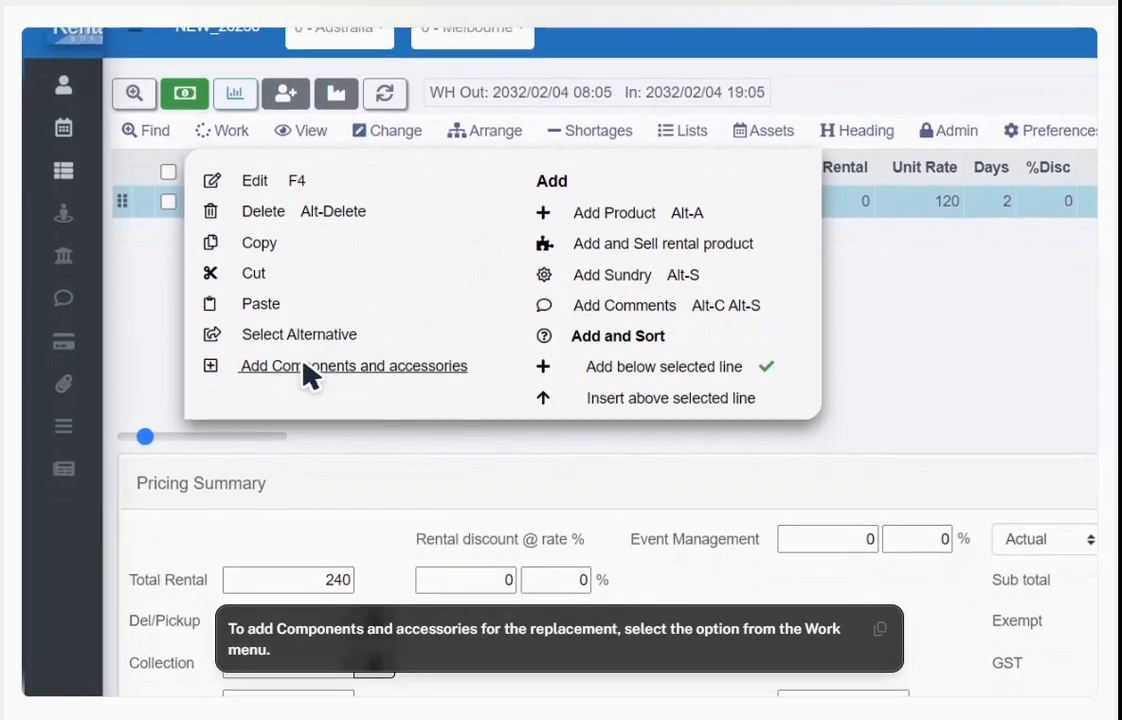
click(303, 377)
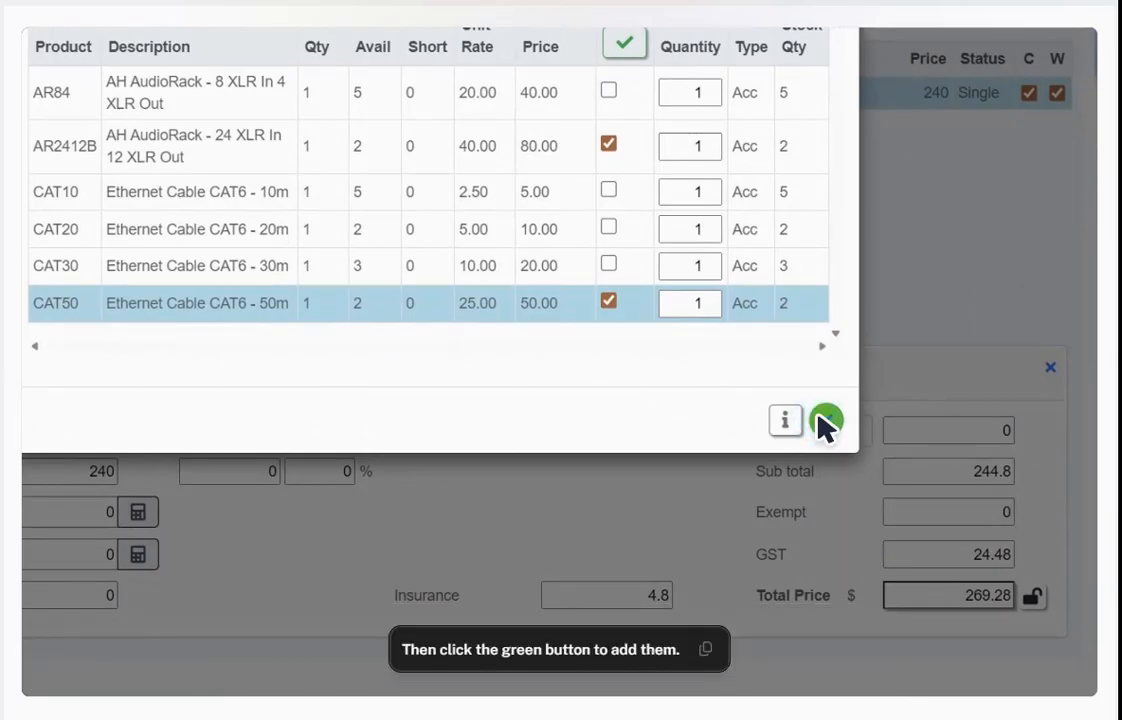
click(826, 421)
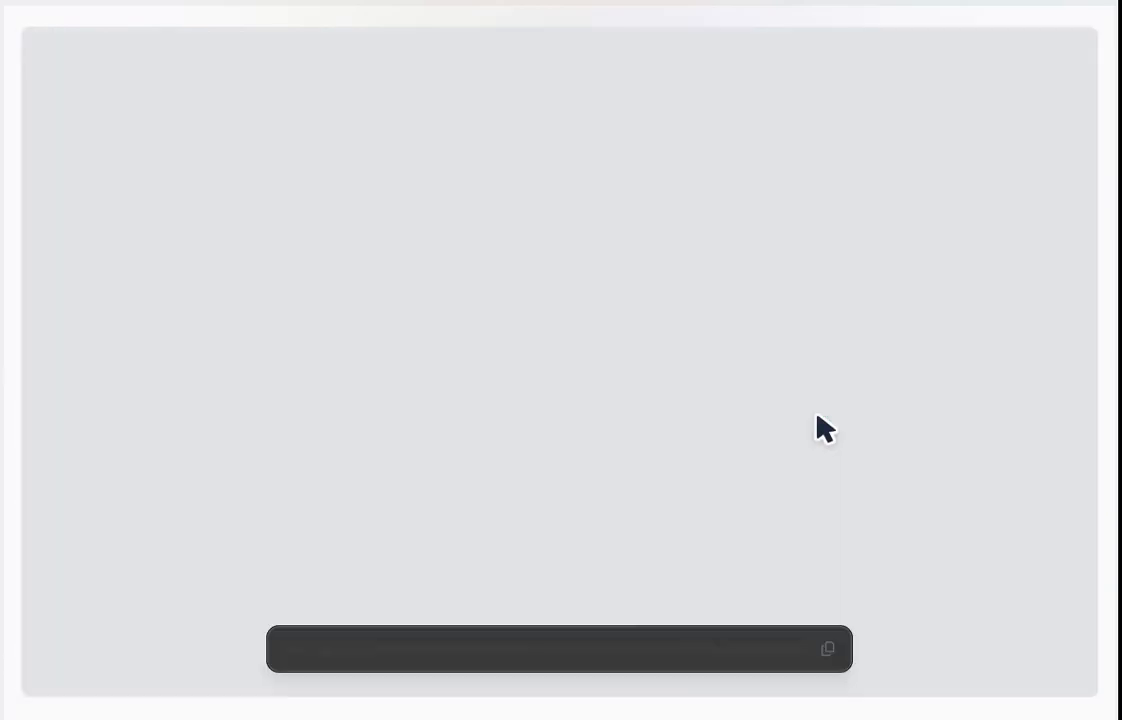